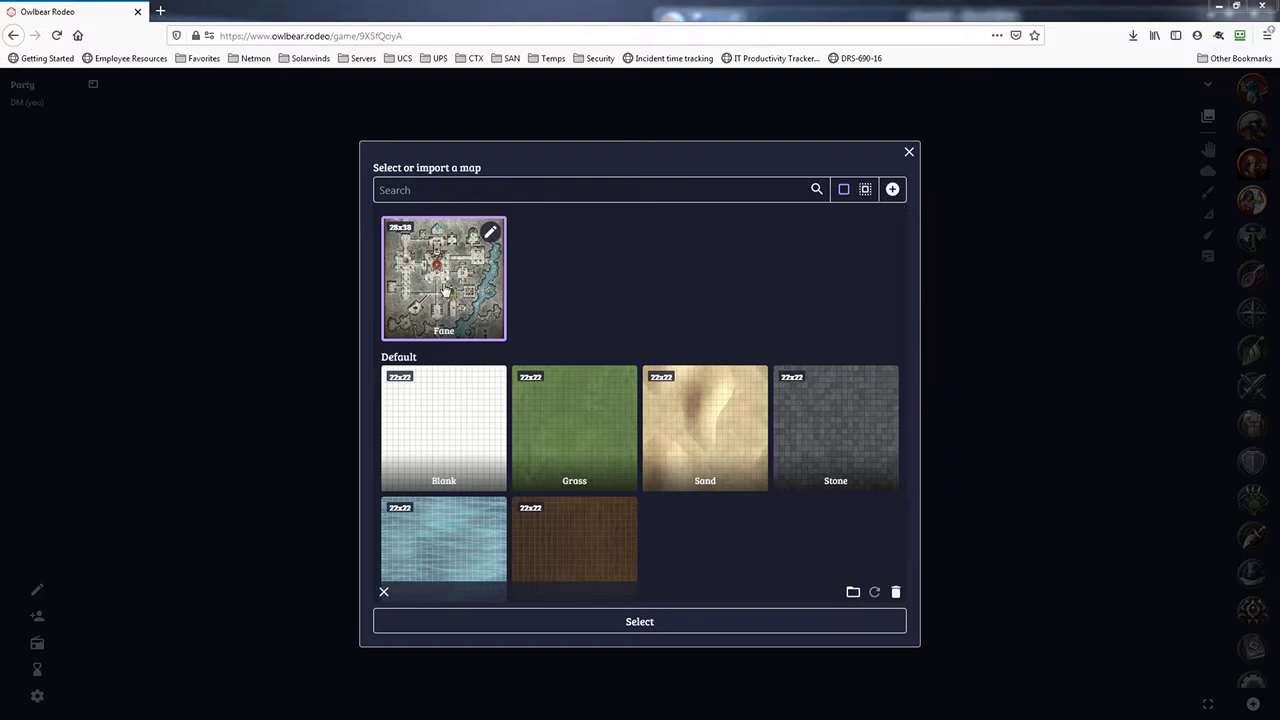
left_click(490, 232)
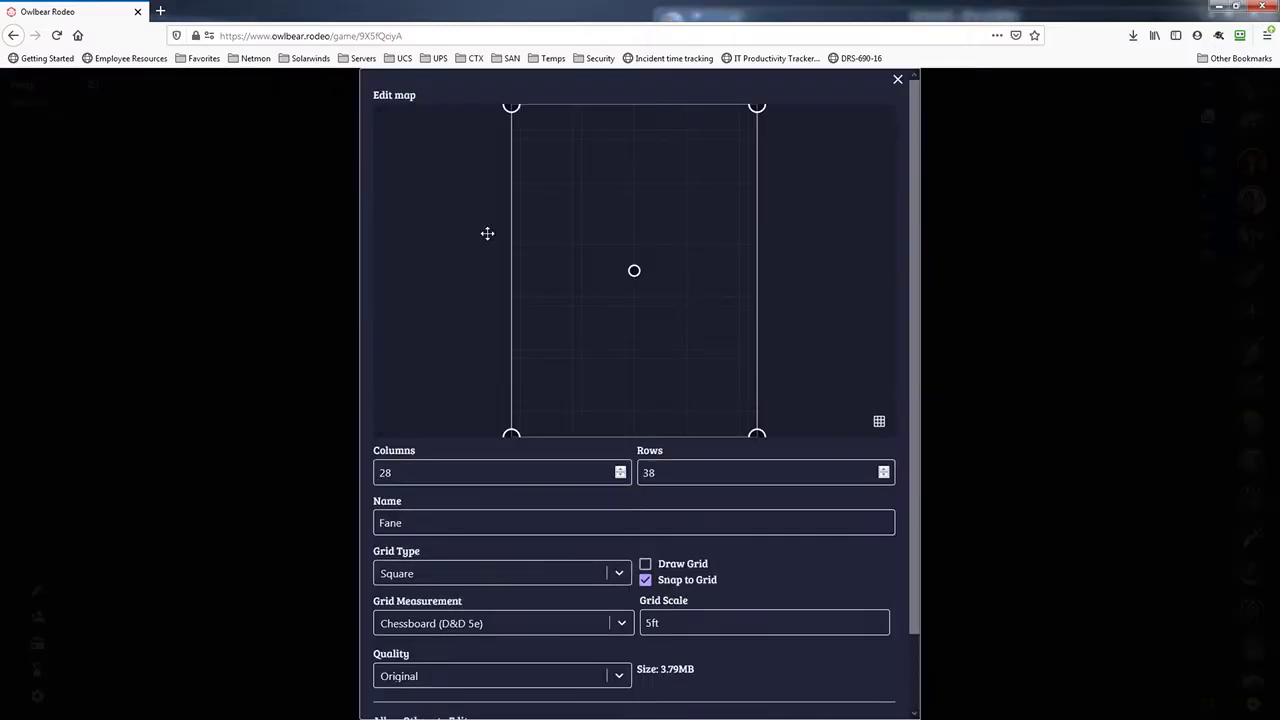
scroll(600, 285, "up", 5)
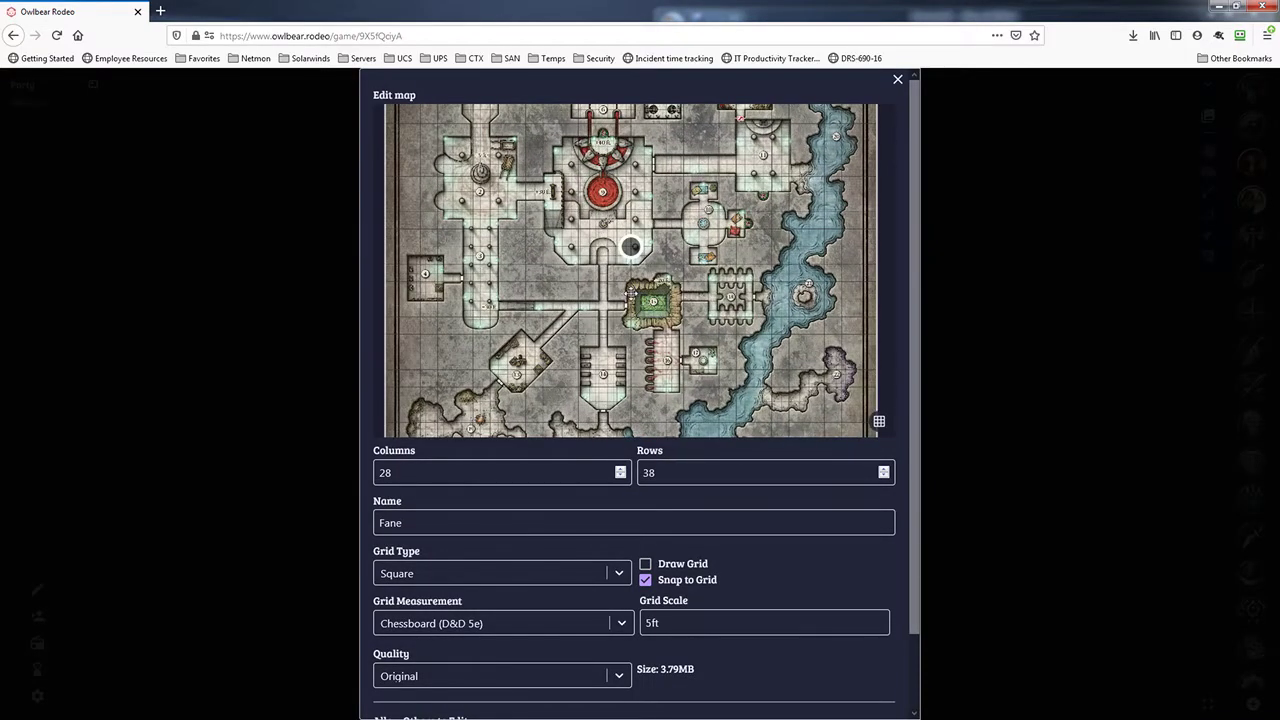
scroll(594, 284, "up", 4)
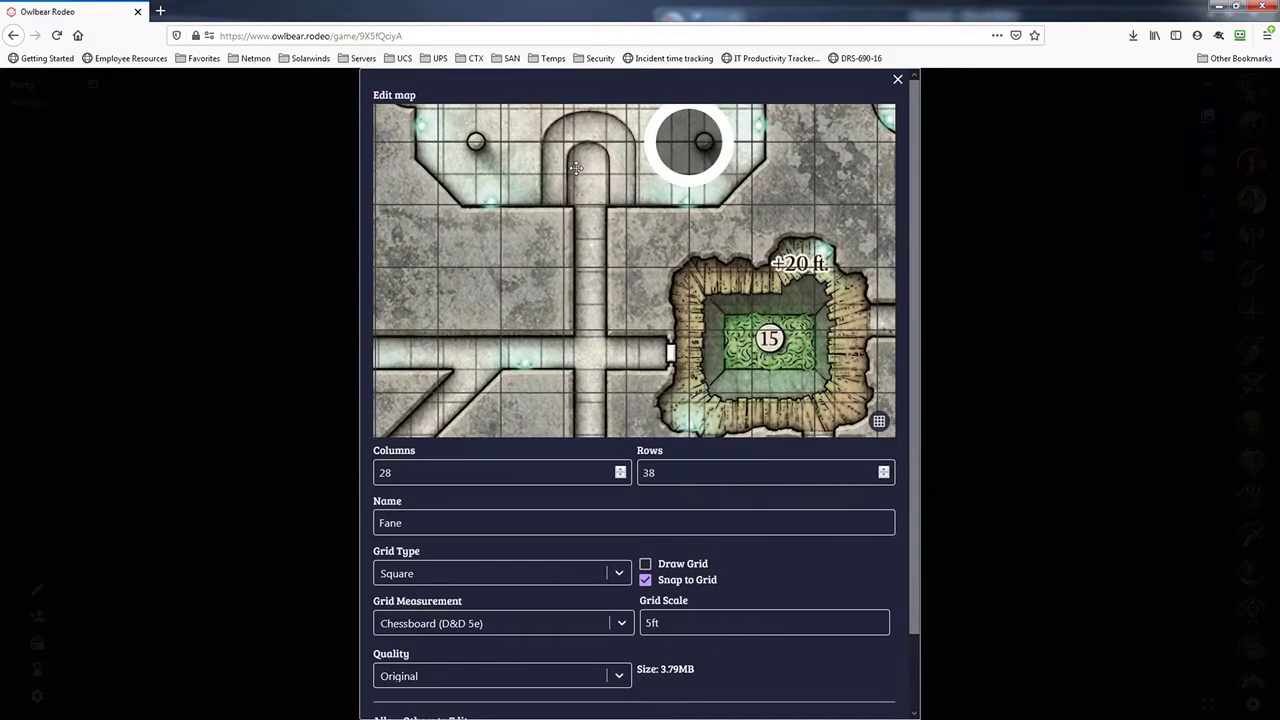
left_click_drag(570, 174, 595, 352)
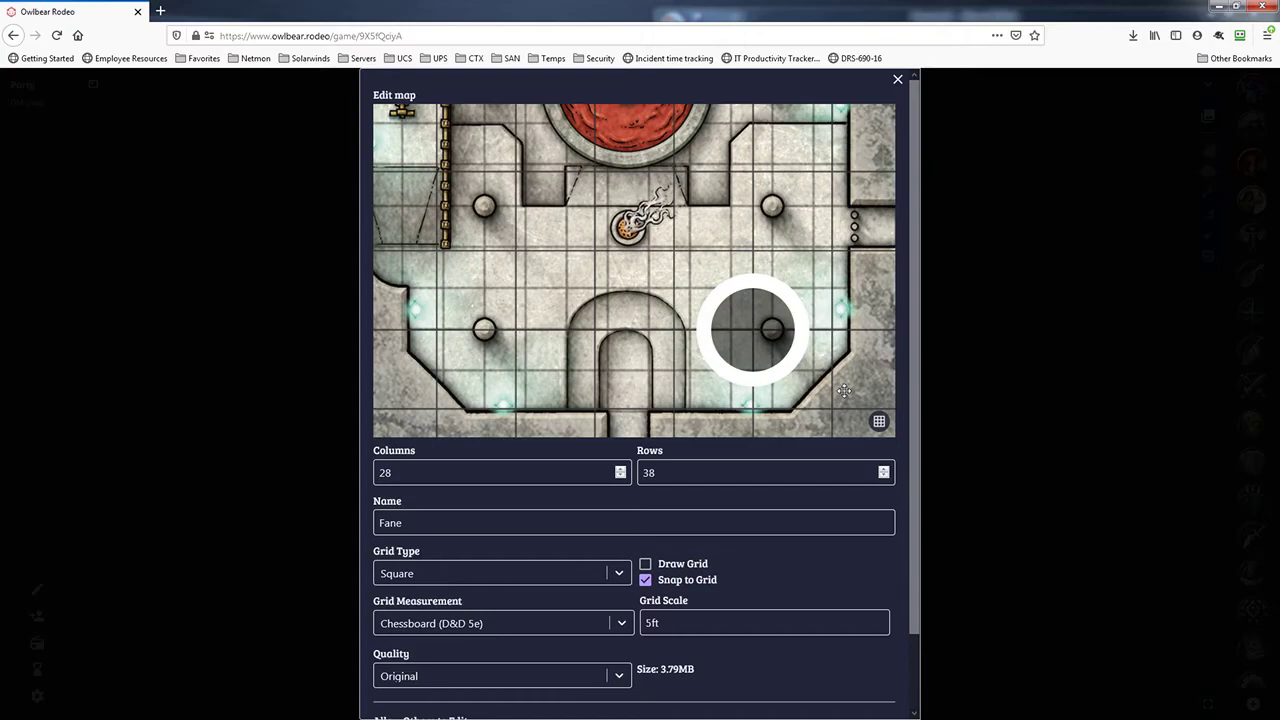
left_click_drag(844, 390, 687, 352)
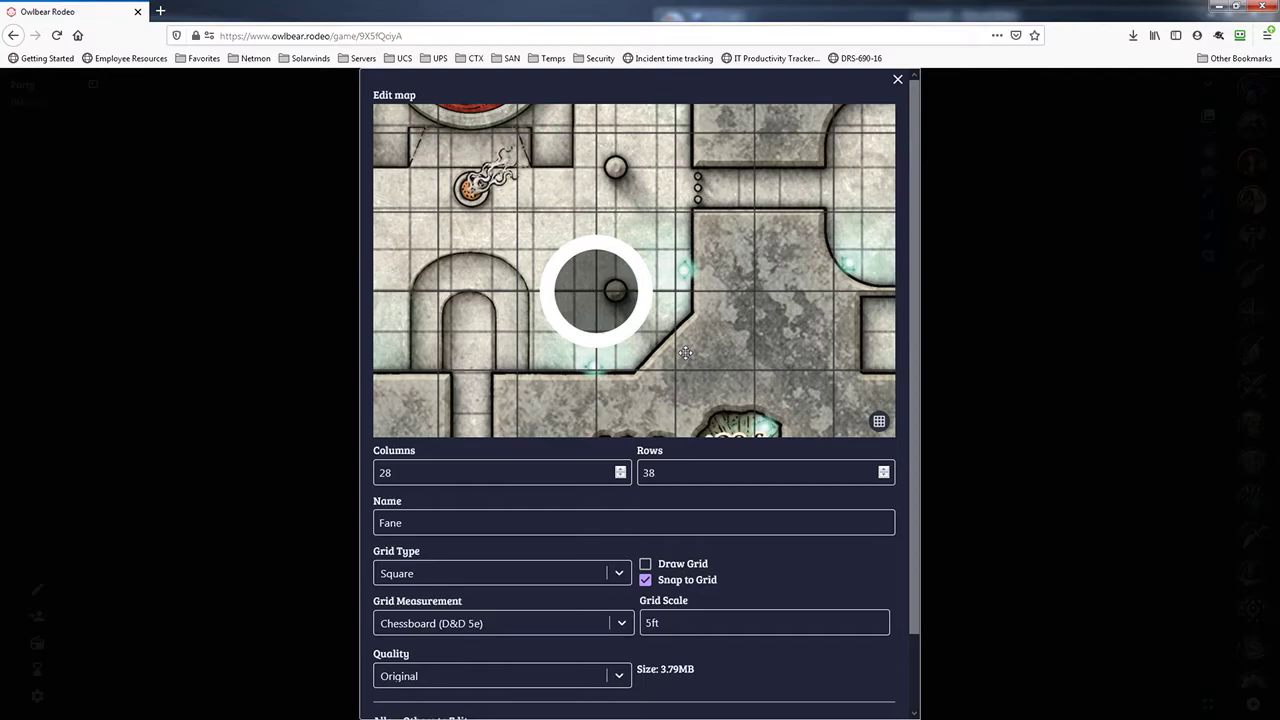
scroll(692, 346, "down", 4)
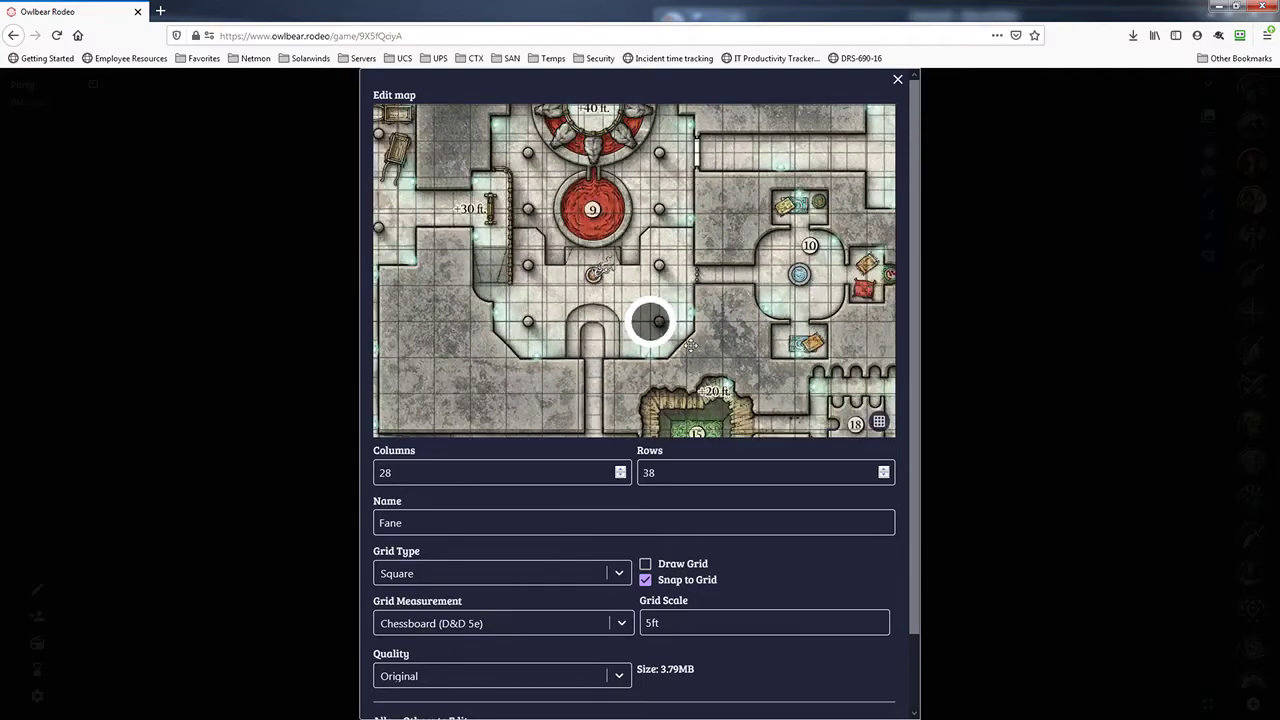
- Zoom out, shift the grid outline onto the Fane map, and drag its corner to the map's edges
scroll(692, 346, "down", 5)
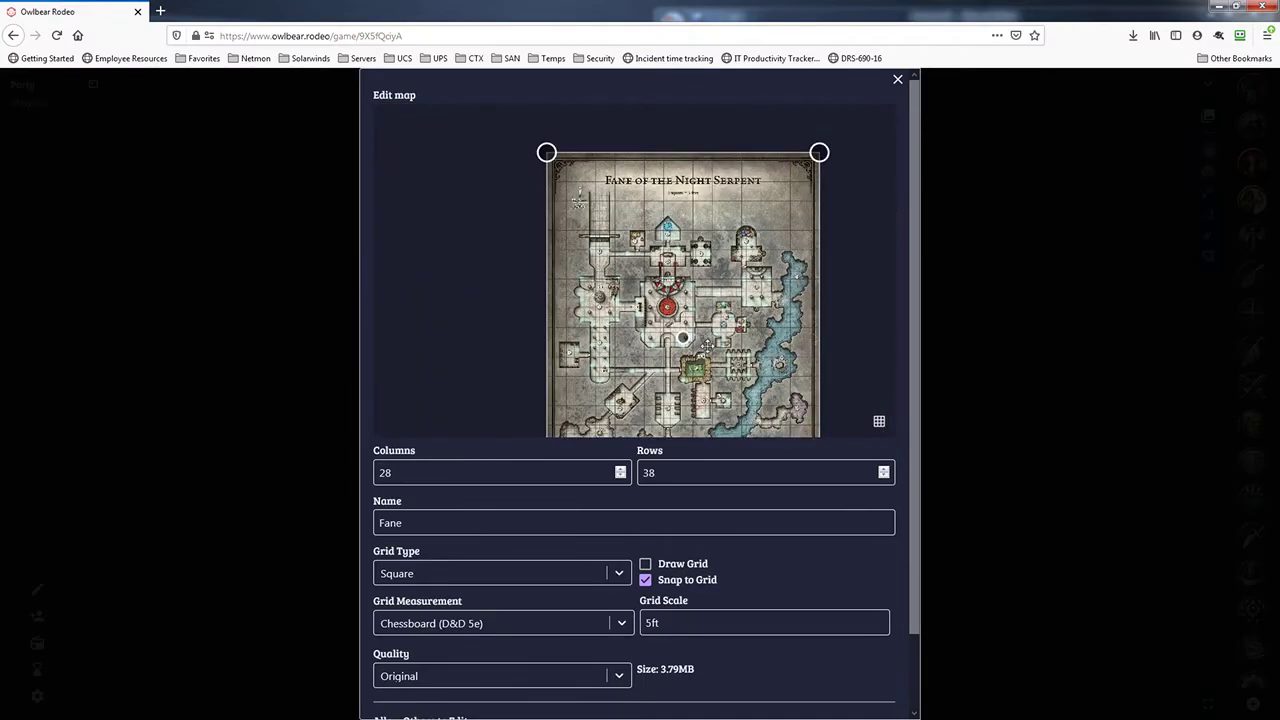
left_click_drag(725, 362, 649, 278)
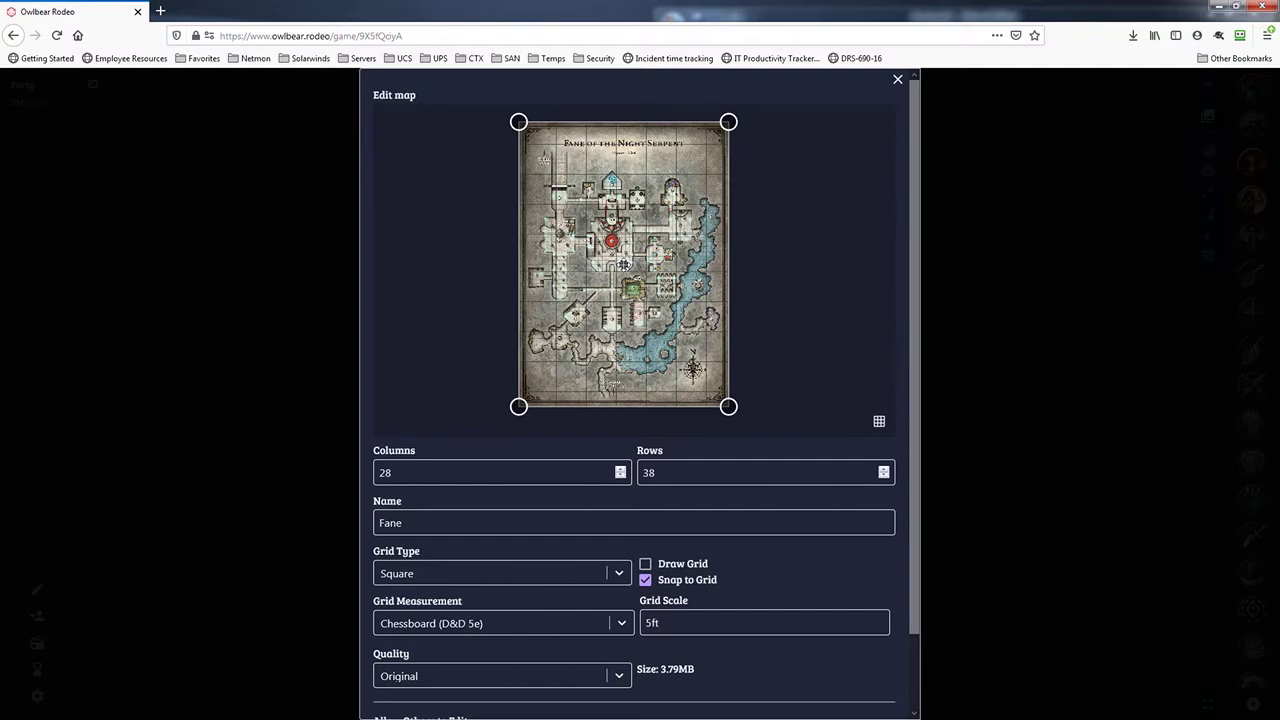
left_click_drag(623, 263, 623, 263)
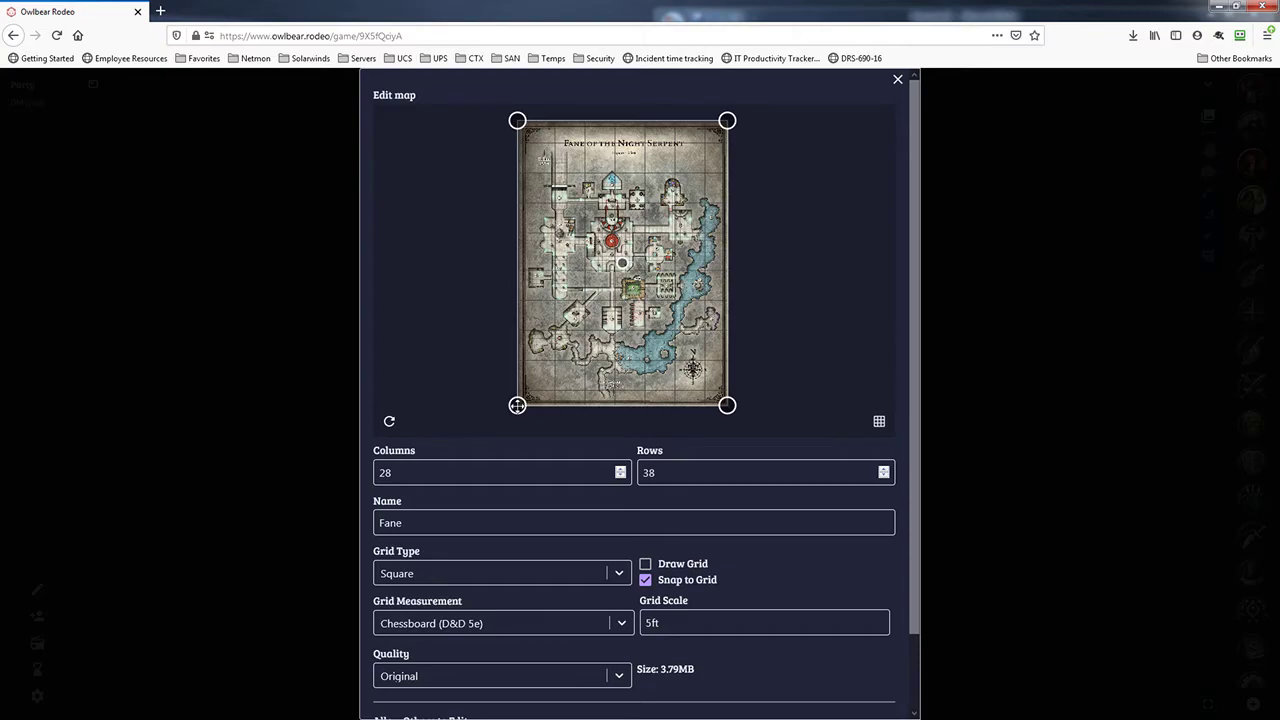
mouse_move(517, 405)
left_mouse_down()
mouse_move(628, 254)
mouse_move(519, 404)
left_mouse_up()
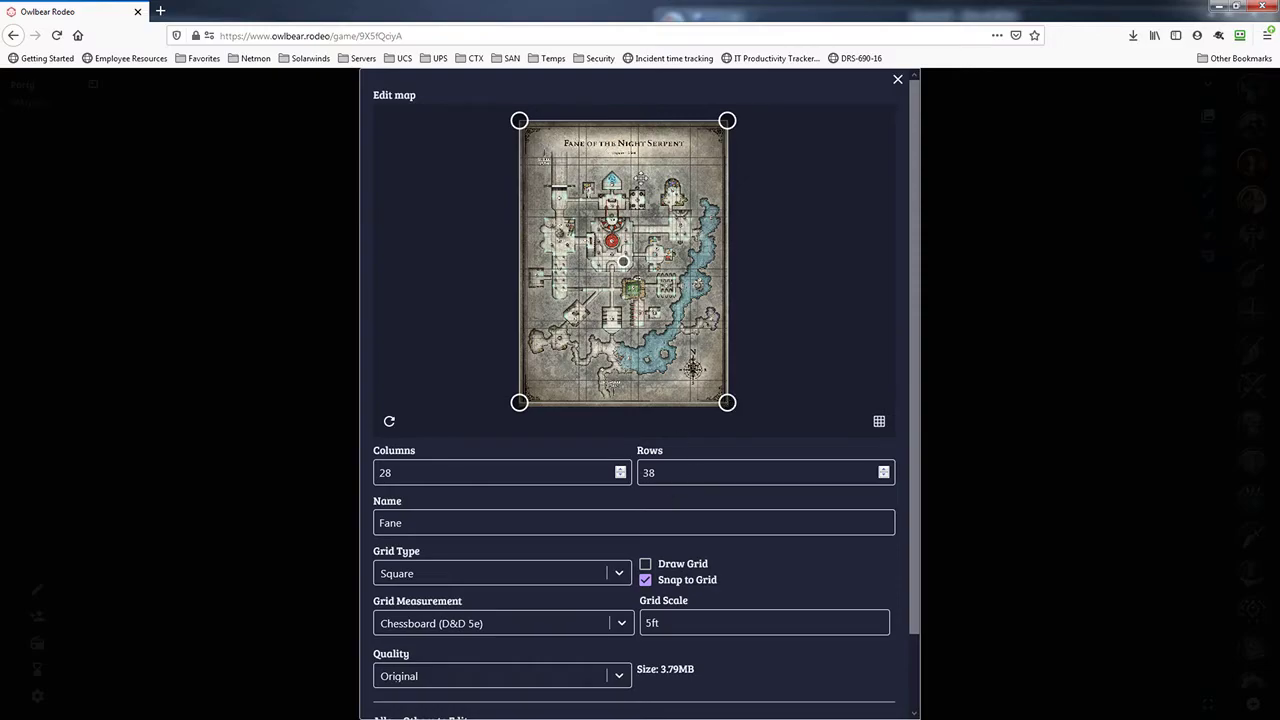
- Reset the grid to 1 column and 1 row
left_click(430, 476)
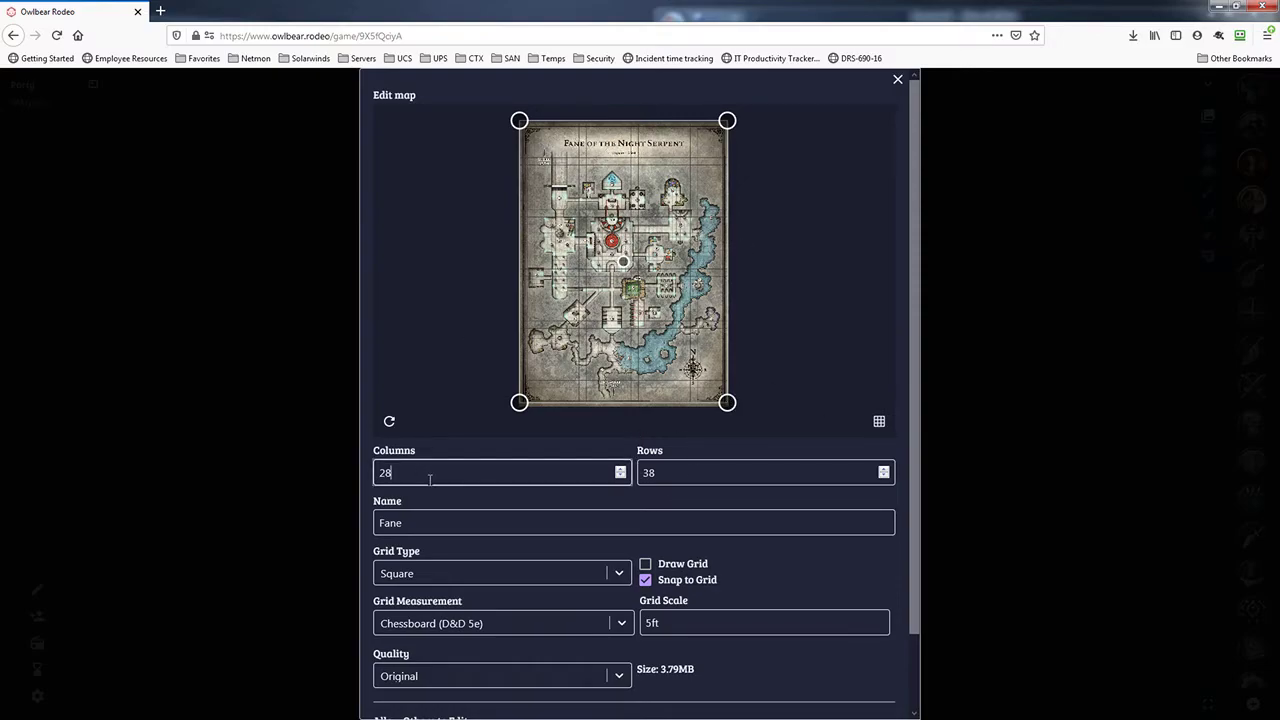
key("BackSpace")
key("BackSpace")
type("1")
key("Tab")
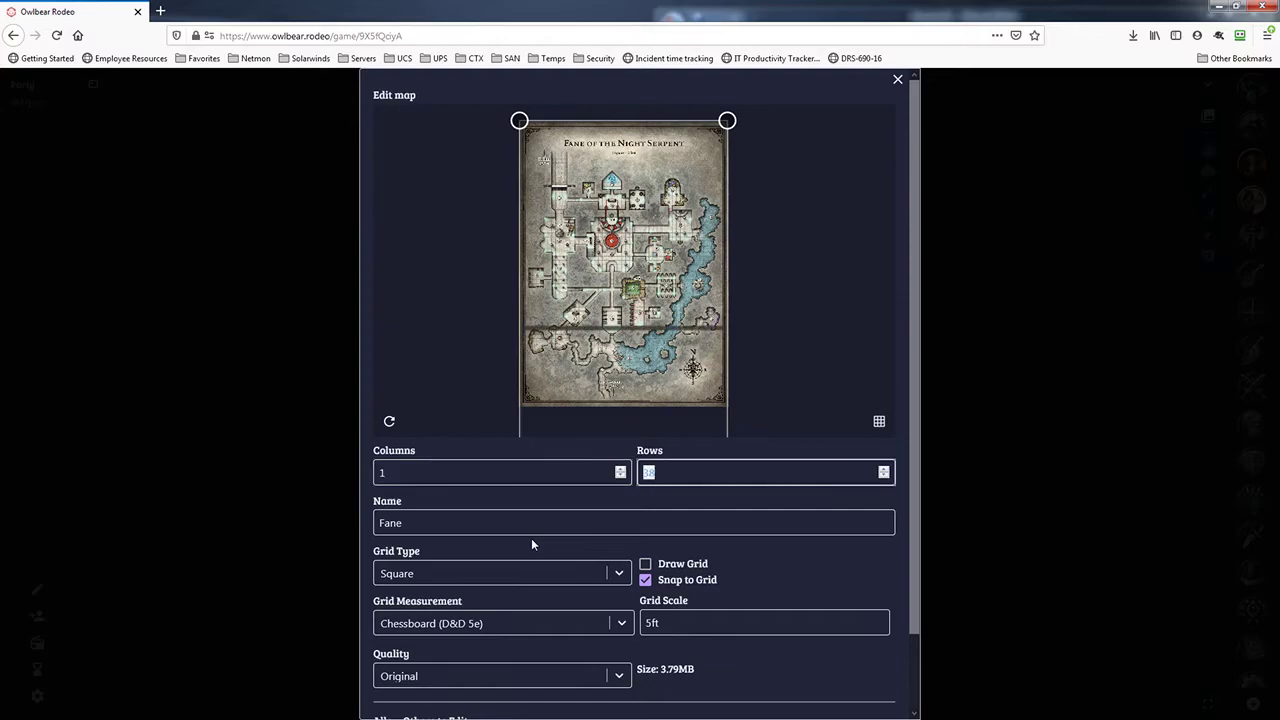
type("1")
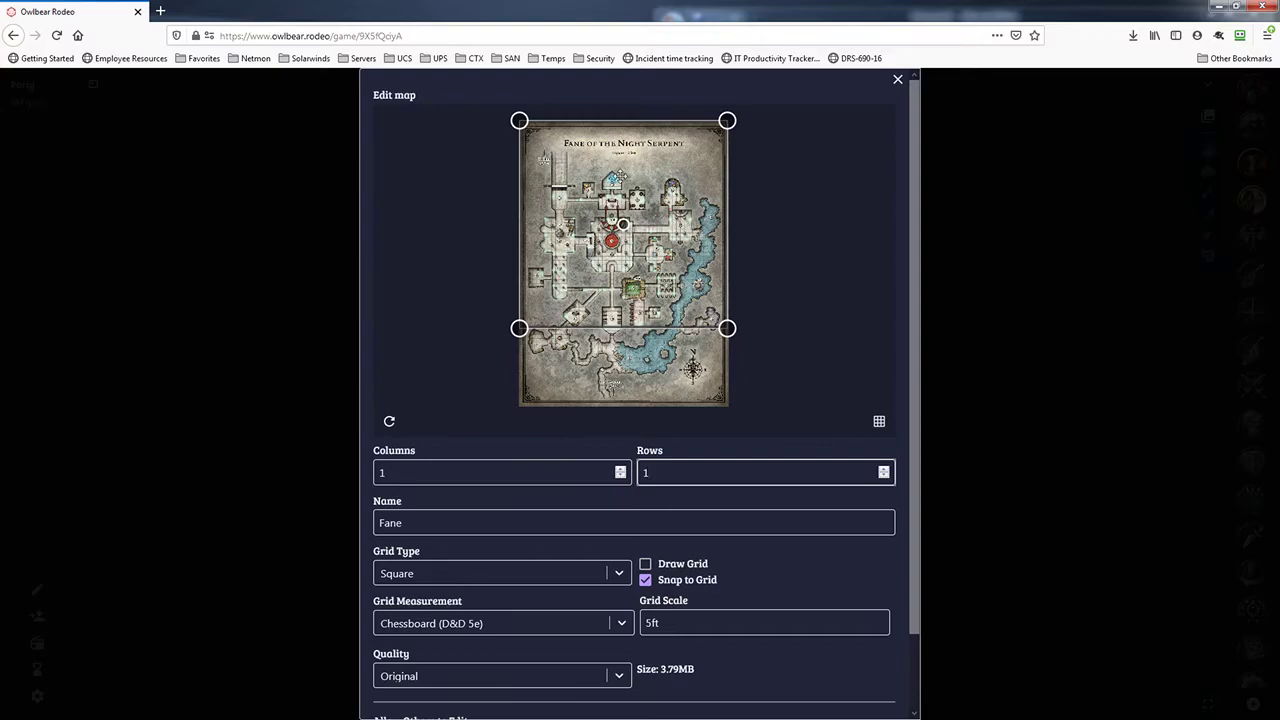
- Raise the grid to 5 columns and 3 rows and drag it down over the map's middle
left_click(620, 469)
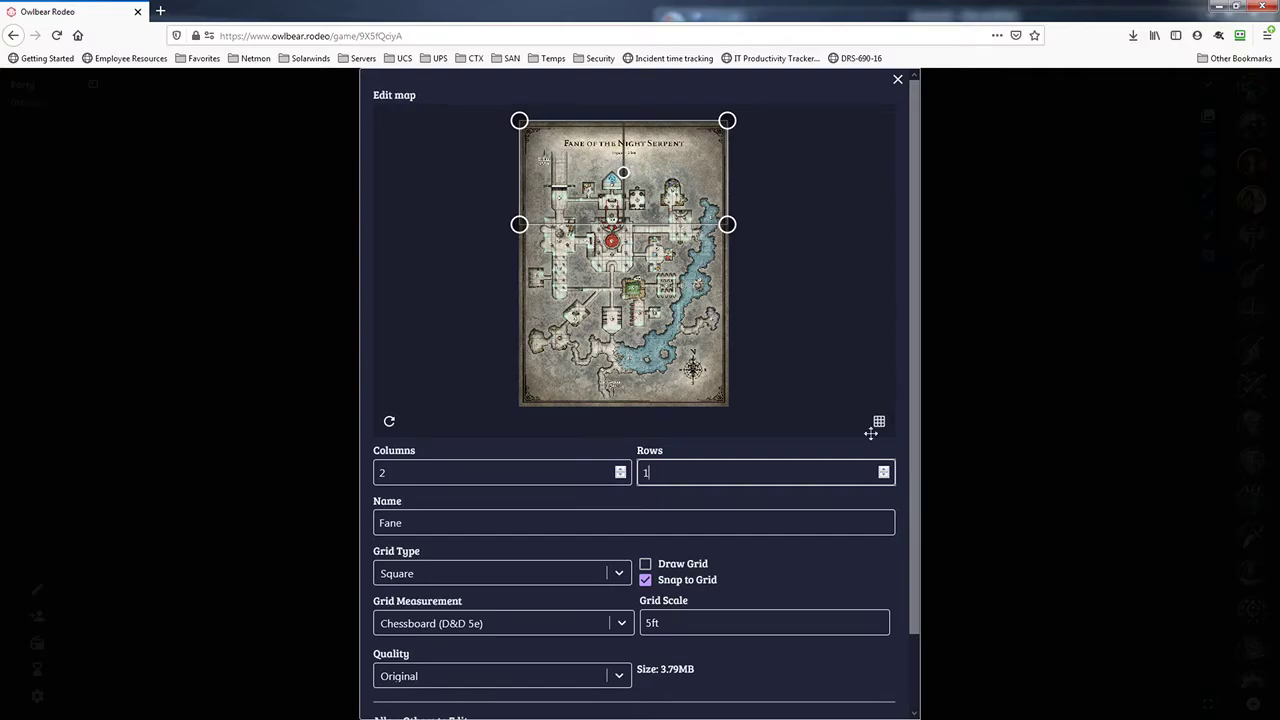
left_click(620, 469)
left_click(620, 469)
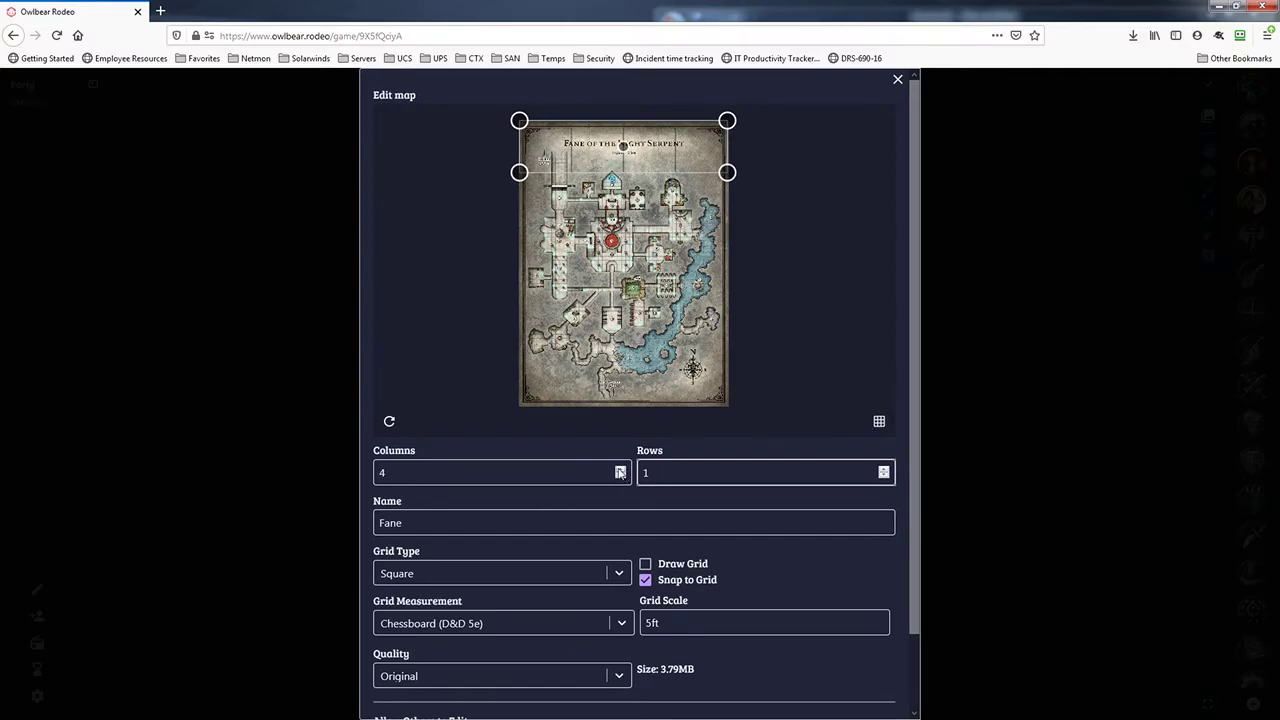
left_click(620, 468)
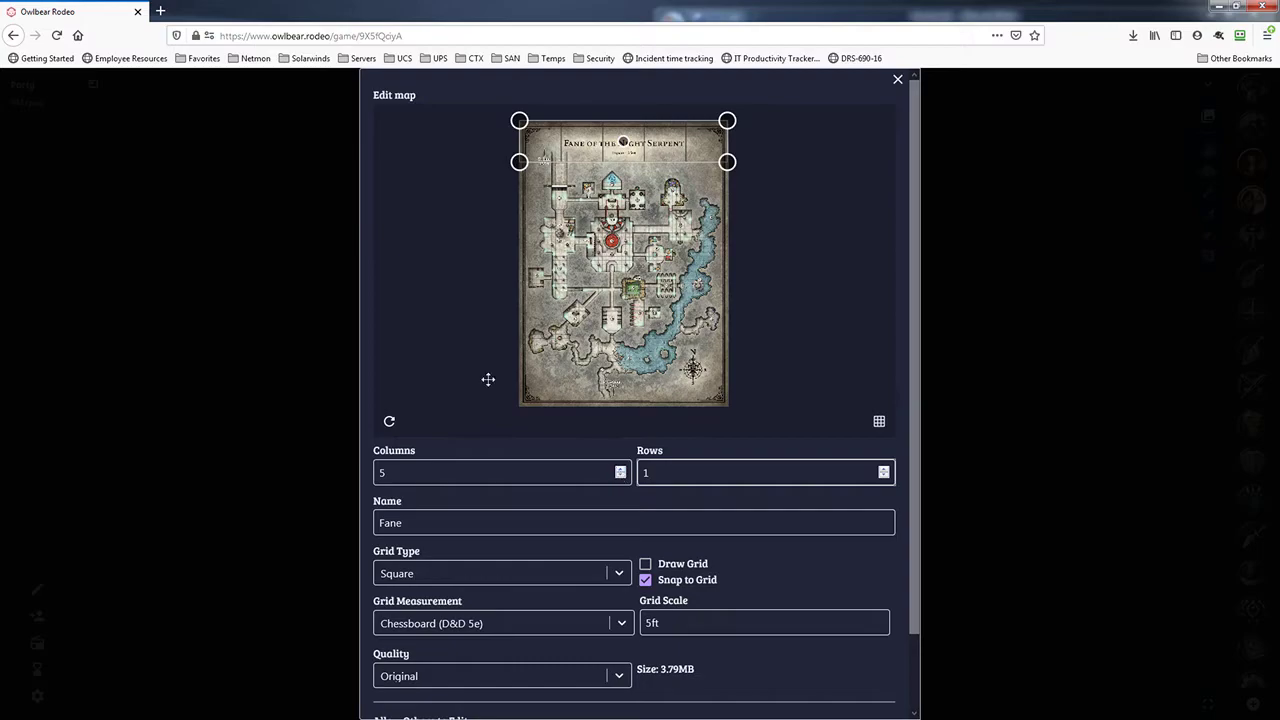
left_click(883, 469)
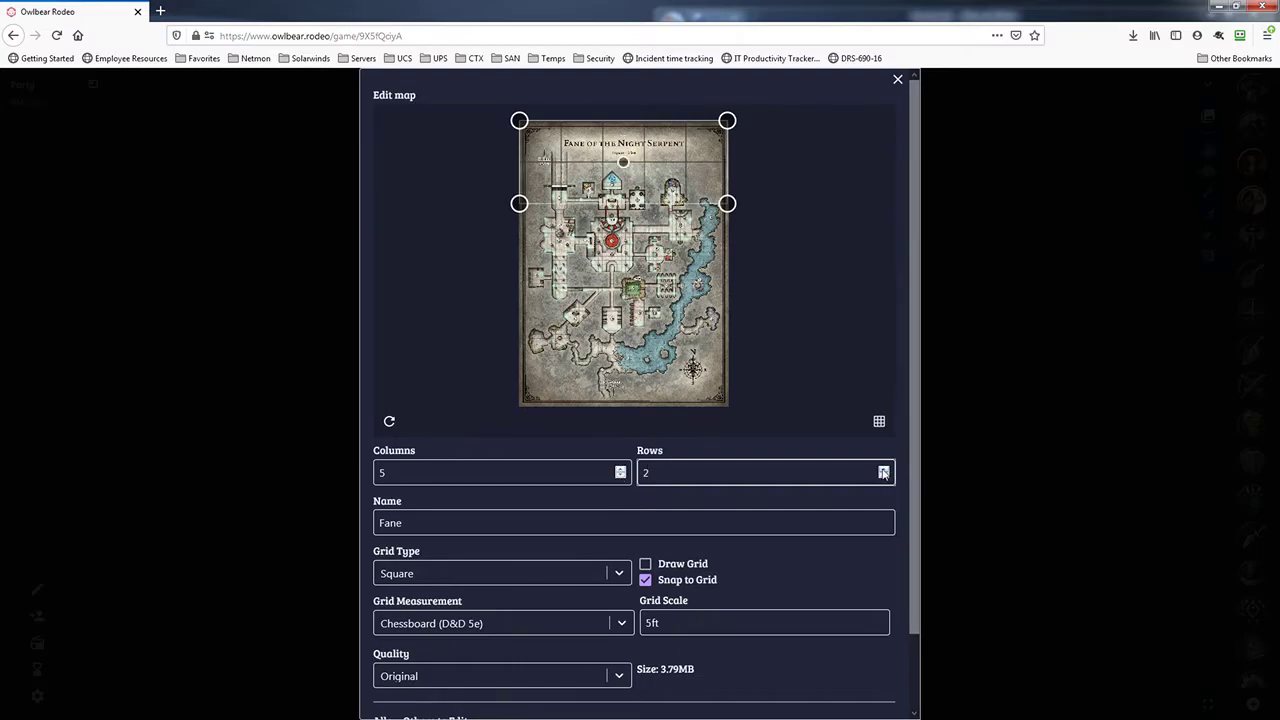
left_click(883, 469)
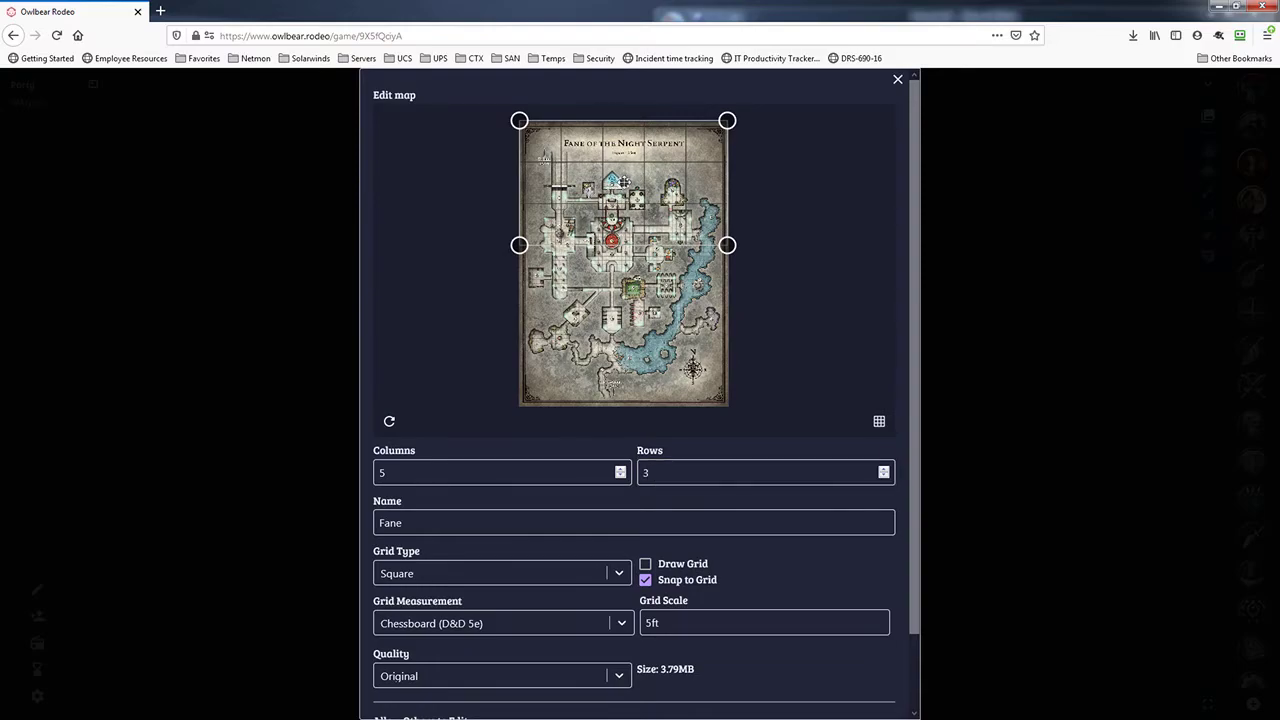
left_click_drag(622, 182, 625, 273)
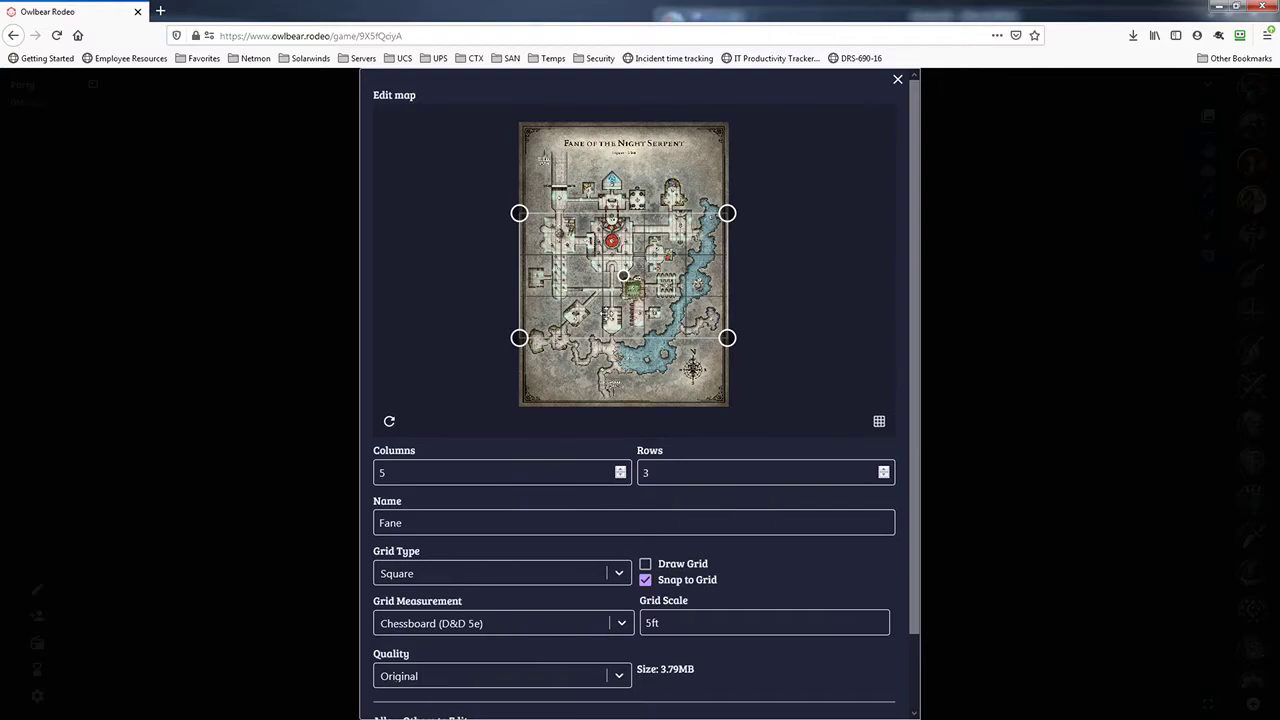
- Change the grid to 45 columns, zoom in, and drag the grid band lower down the map
double_click(421, 466)
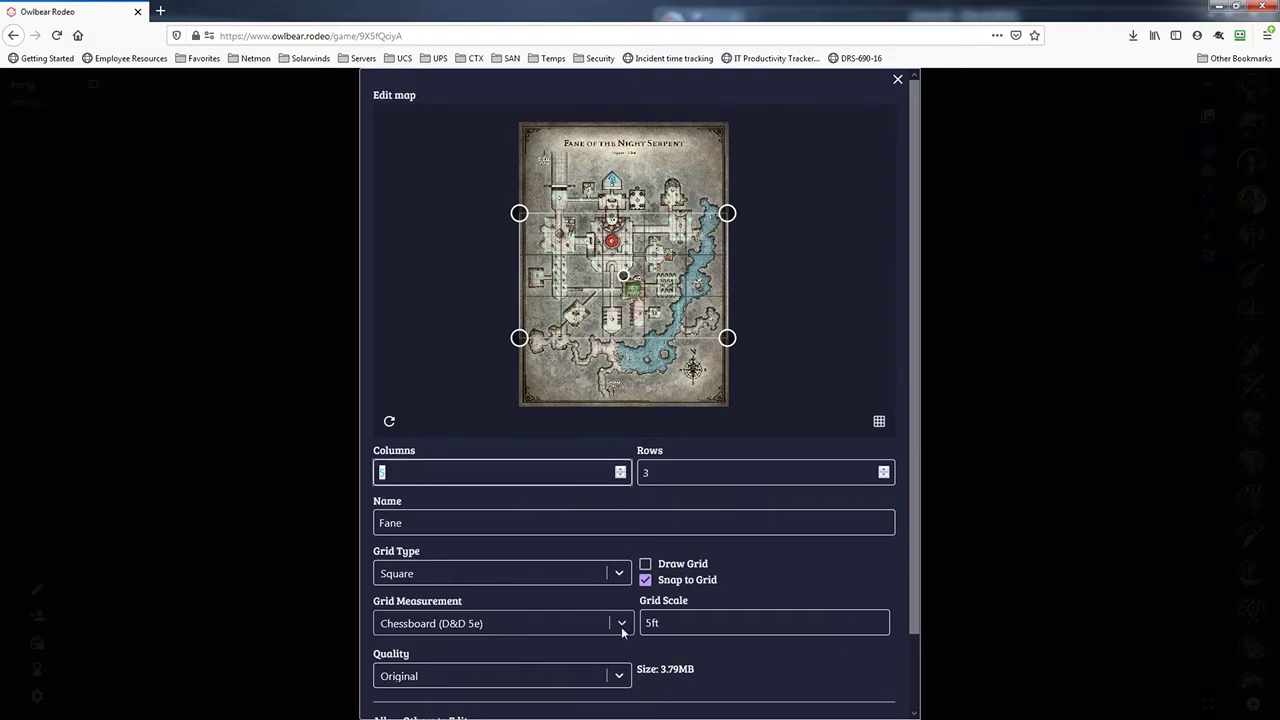
type("45")
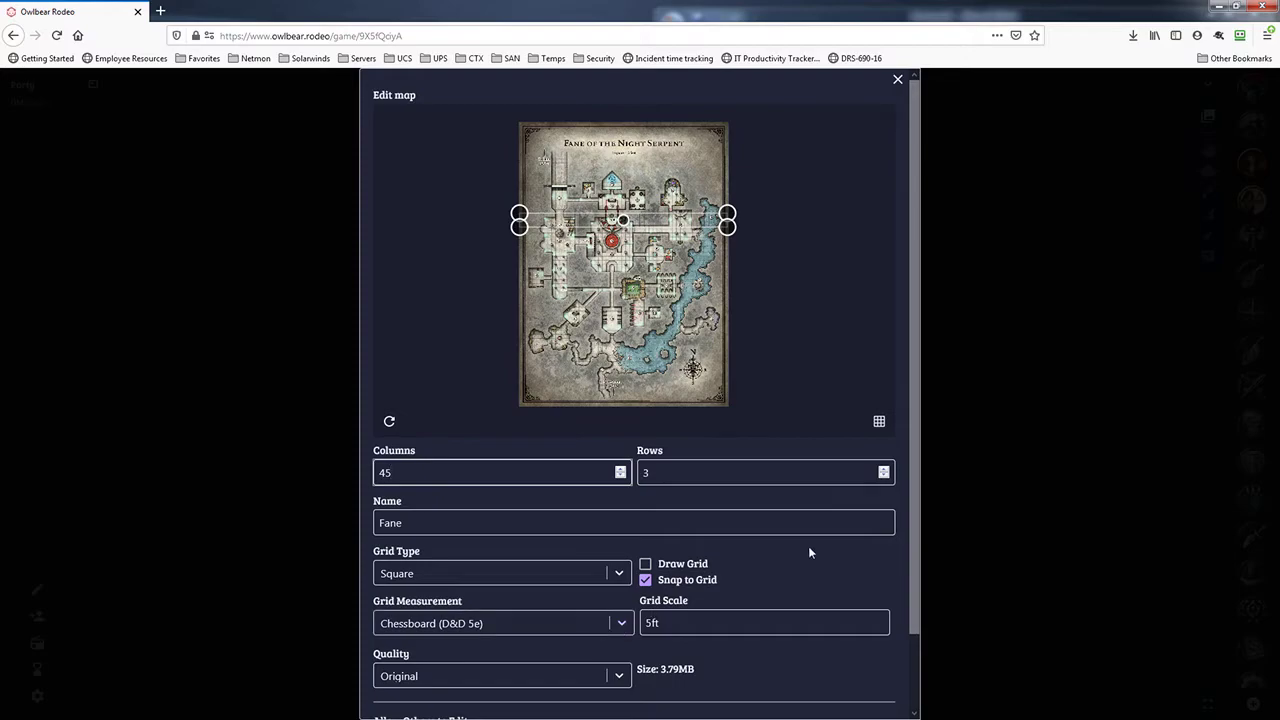
left_click(668, 287)
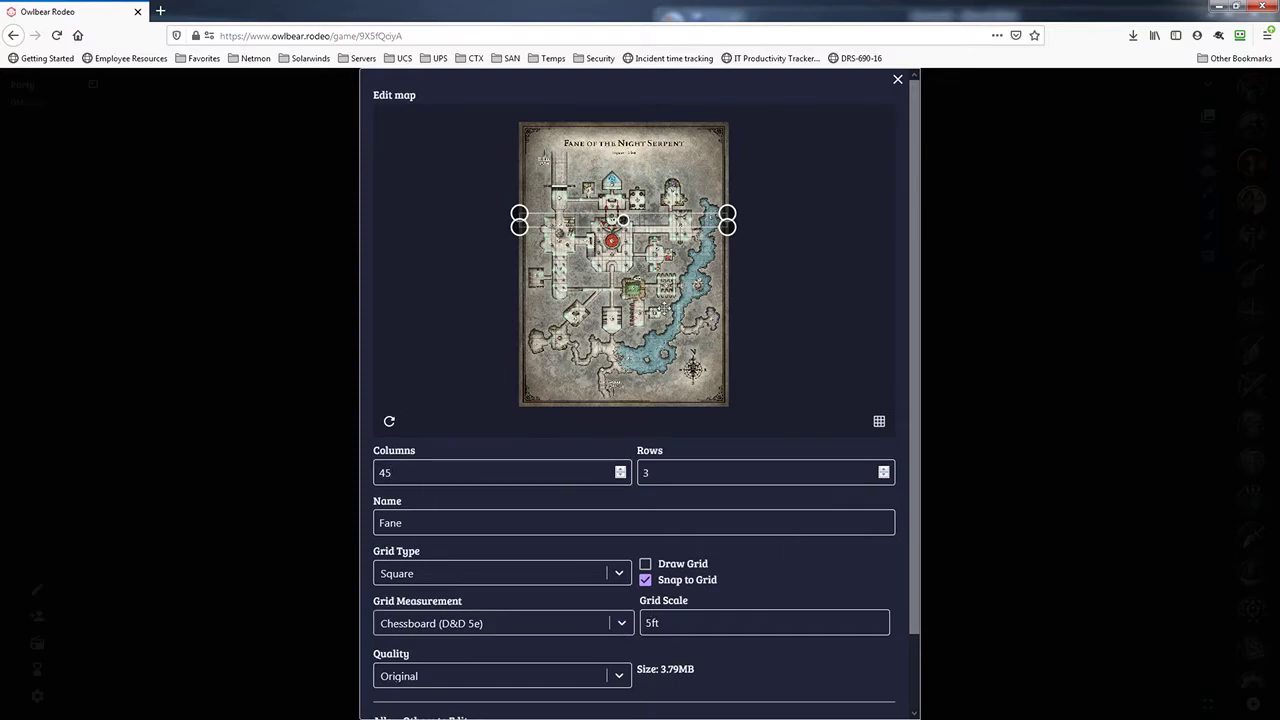
scroll(639, 276, "up", 1)
scroll(639, 276, "up", 1)
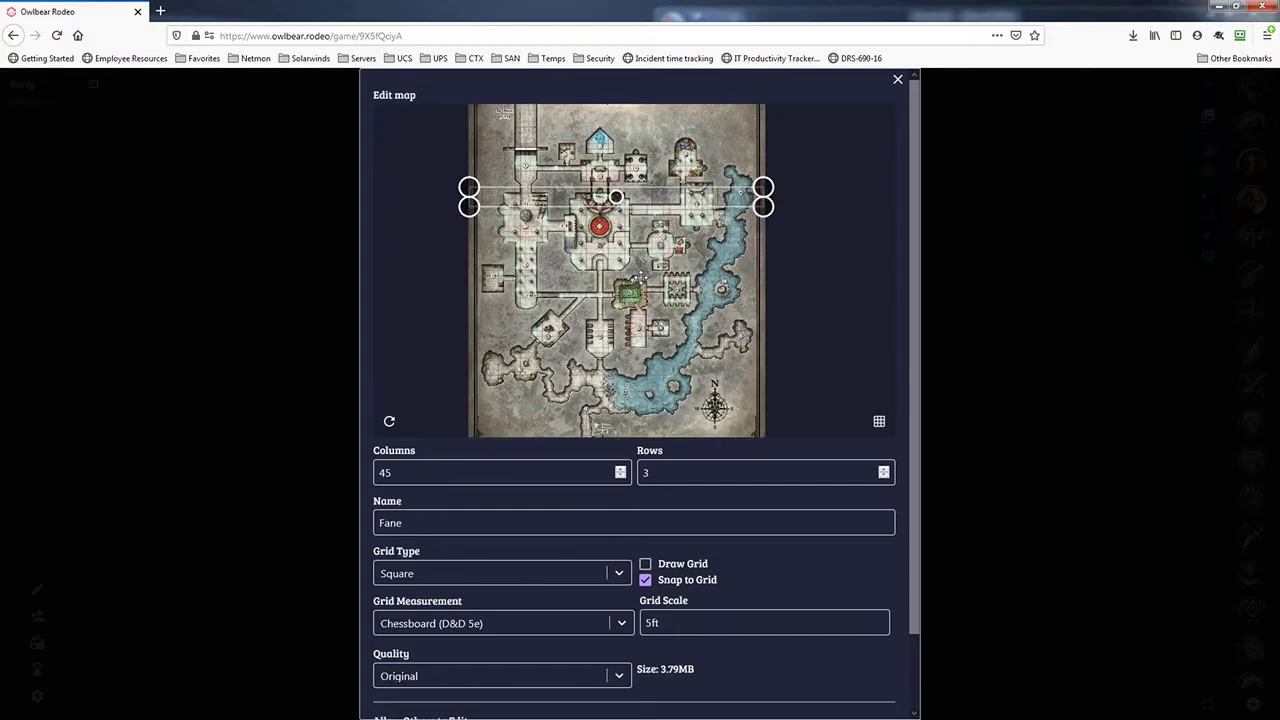
left_click_drag(615, 196, 616, 346)
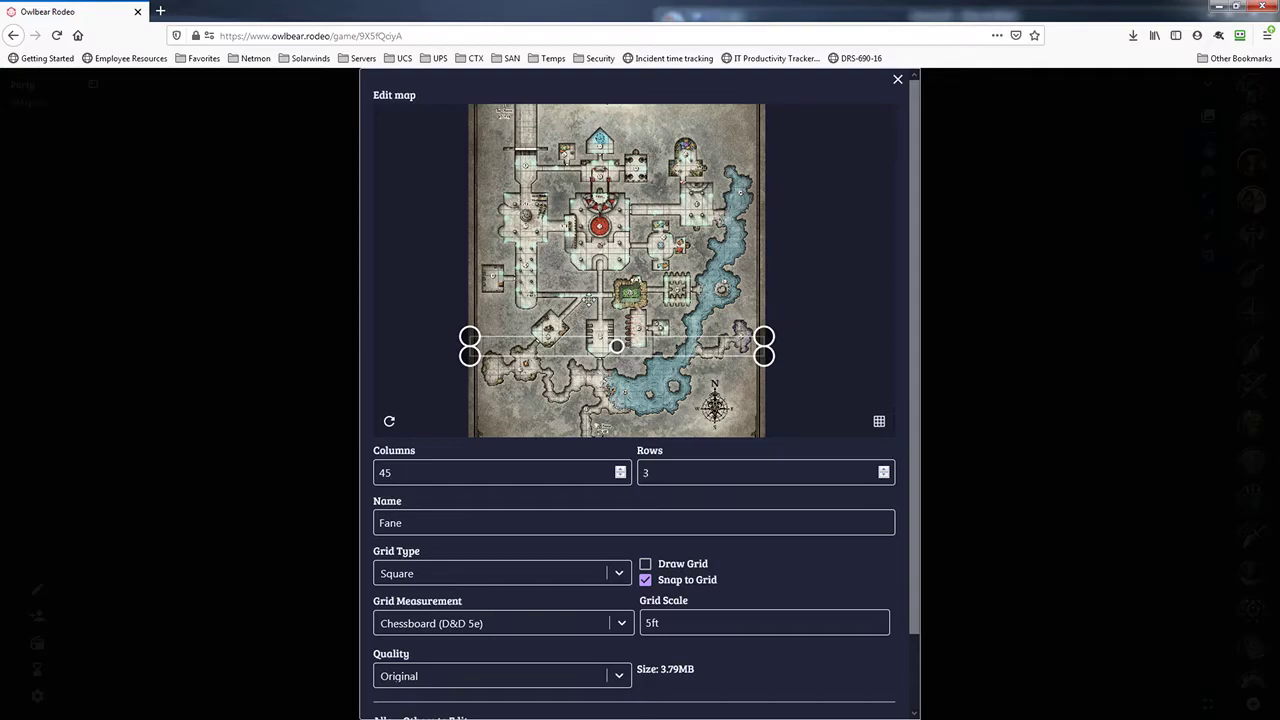
scroll(617, 346, "up", 5)
scroll(513, 355, "up", 5)
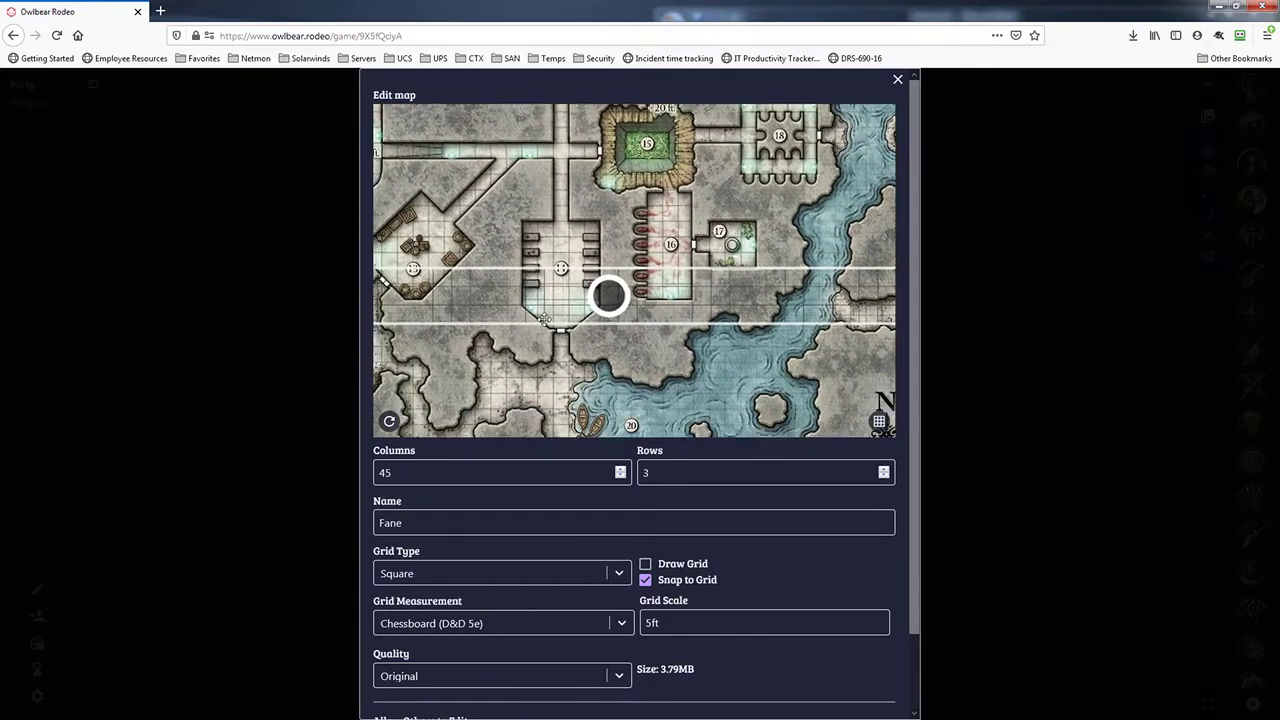
scroll(603, 314, "down", 2)
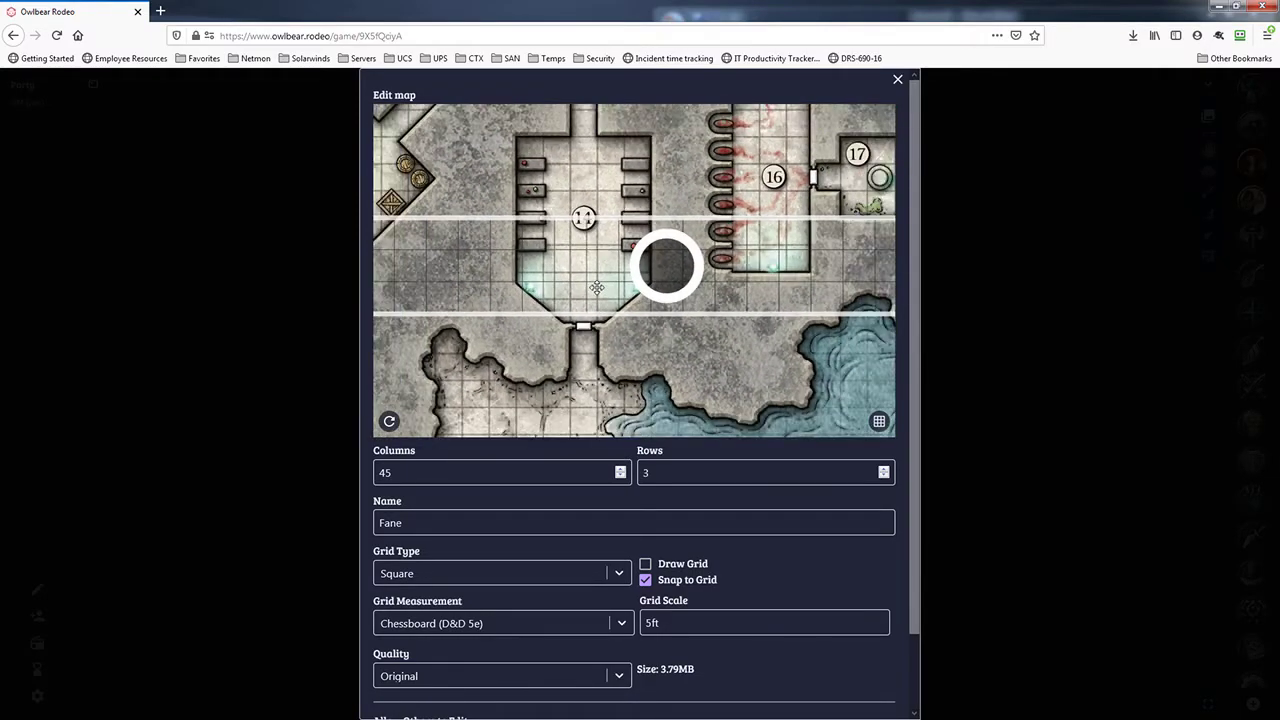
scroll(587, 280, "up", 3)
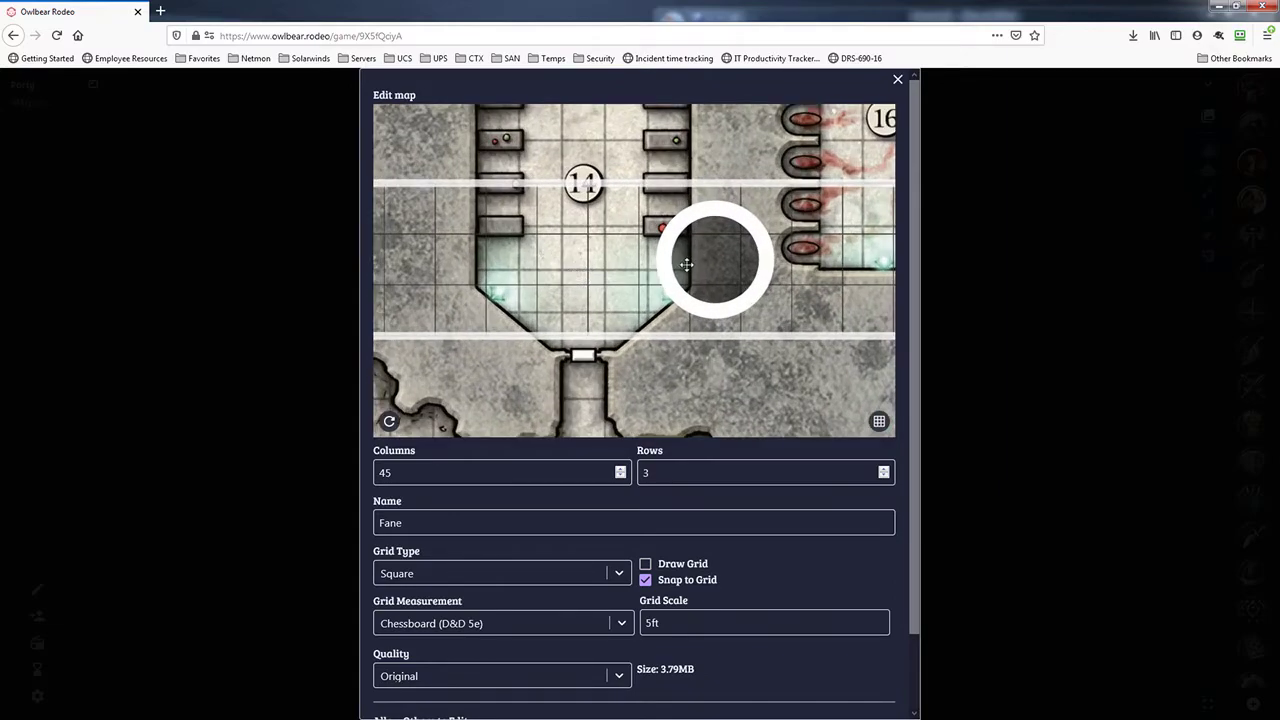
left_click_drag(686, 262, 707, 253)
left_click(406, 469)
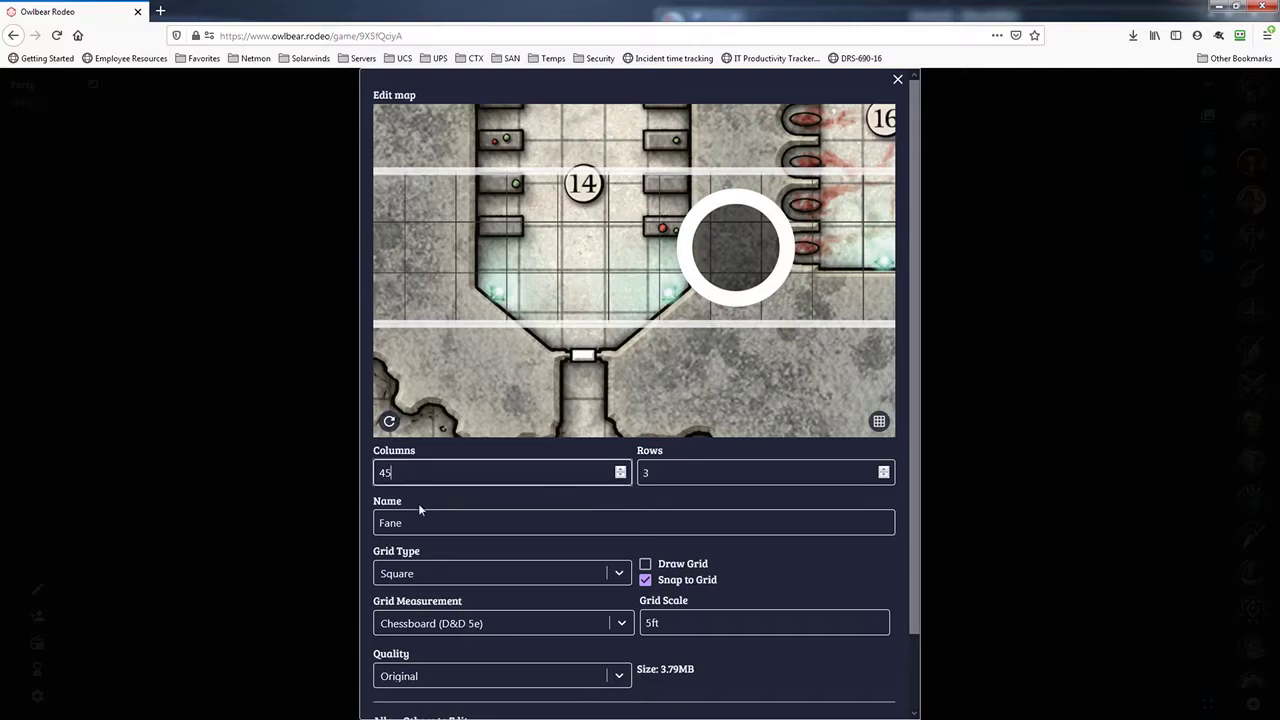
key("BackSpace")
key("BackSpace")
type("50")
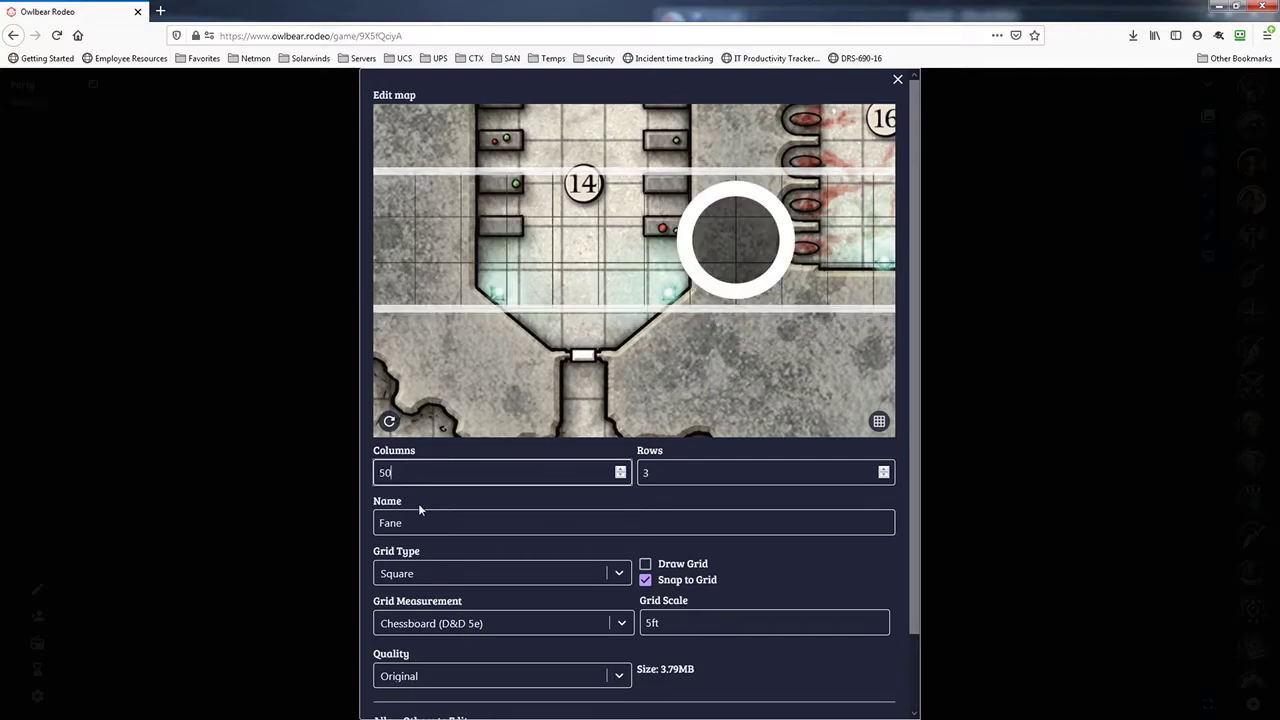
left_click(748, 249)
left_click_drag(748, 249, 752, 256)
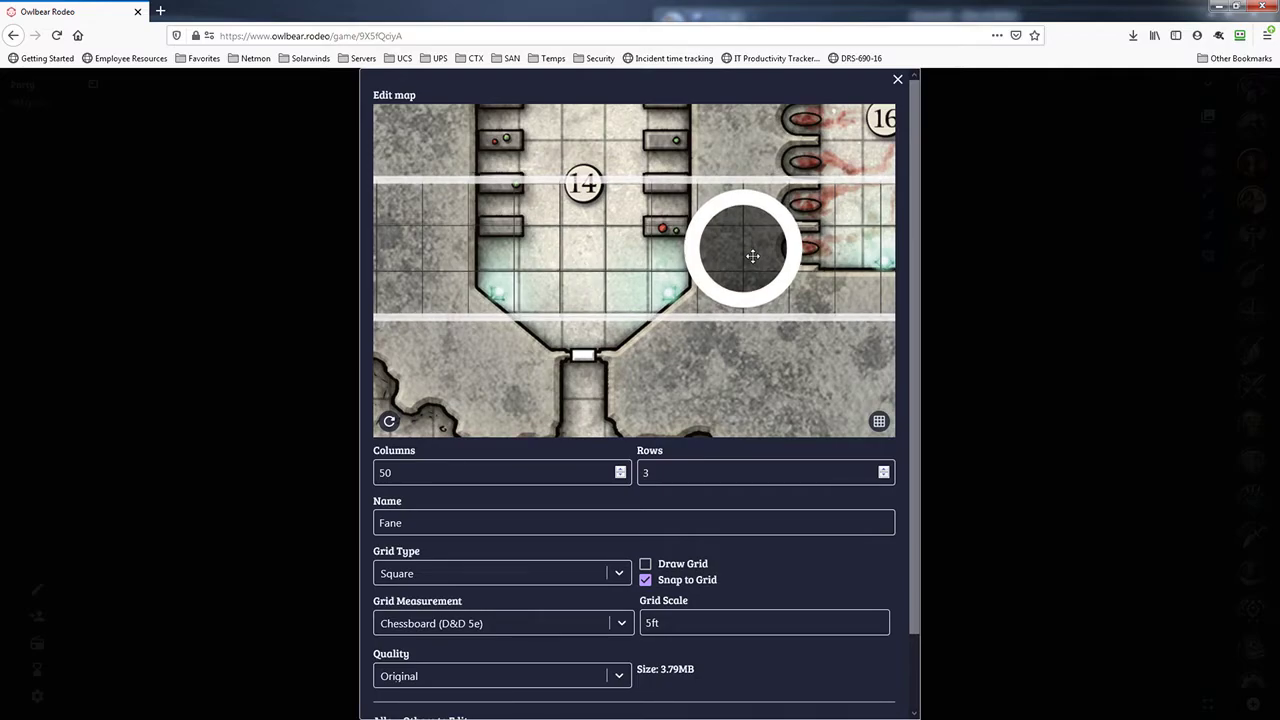
left_click_drag(740, 257, 743, 214)
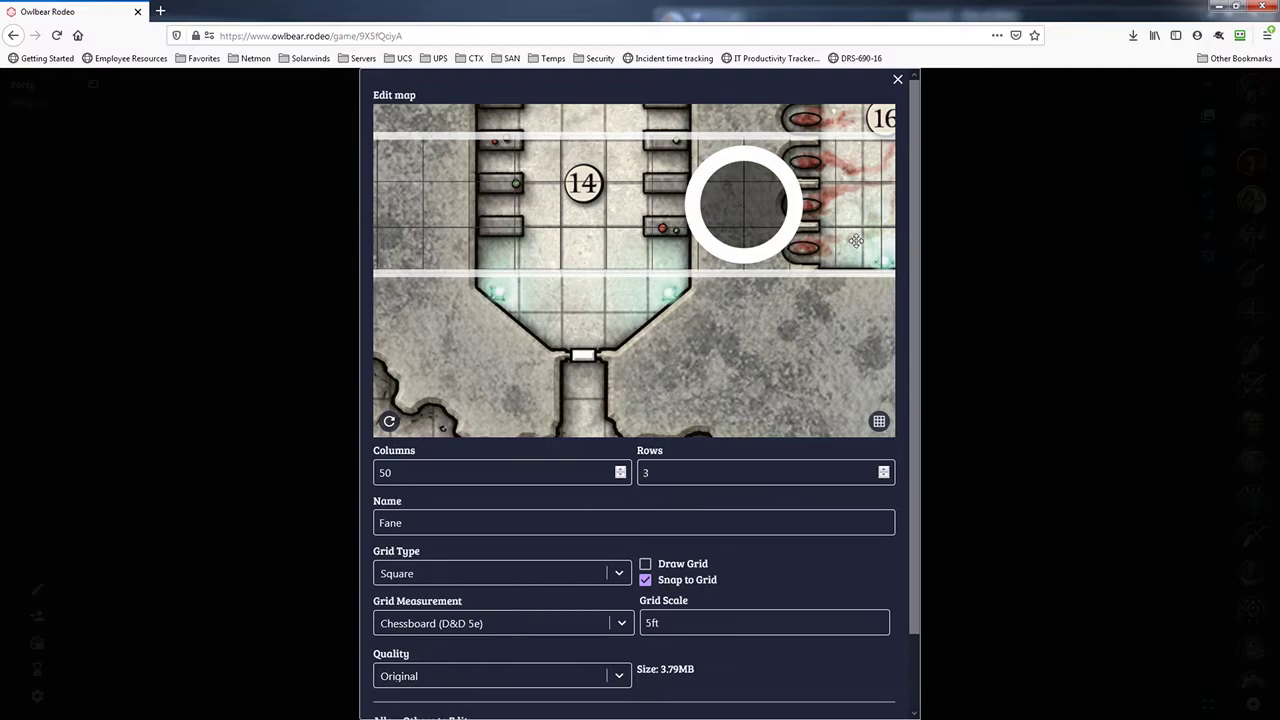
left_click_drag(807, 332, 607, 374)
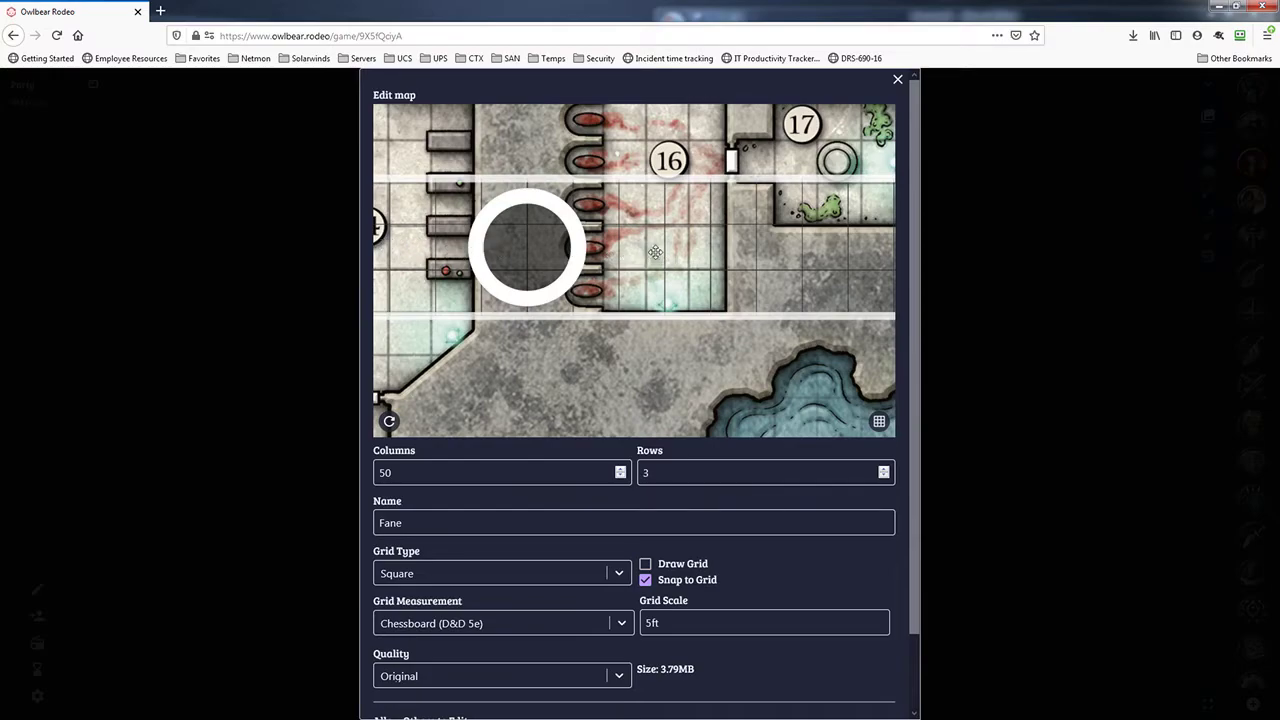
scroll(824, 249, "left", 10)
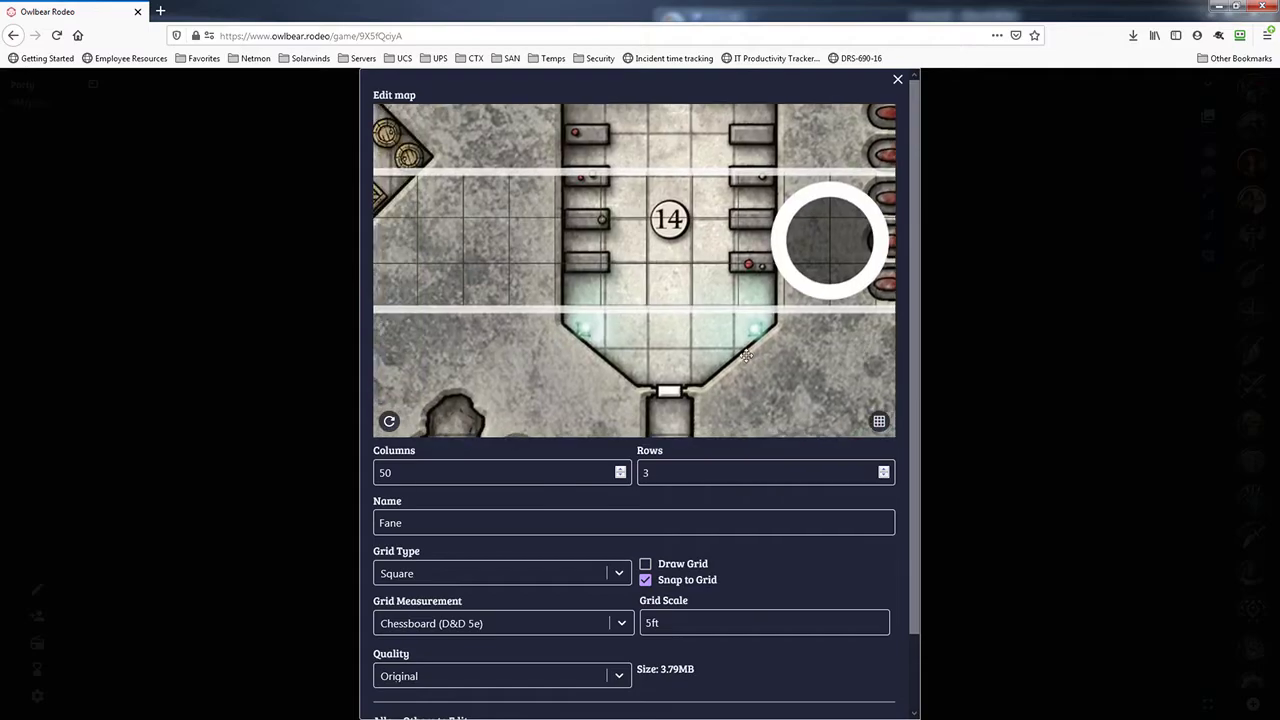
left_click_drag(806, 356, 531, 350)
scroll(531, 350, "right", 1)
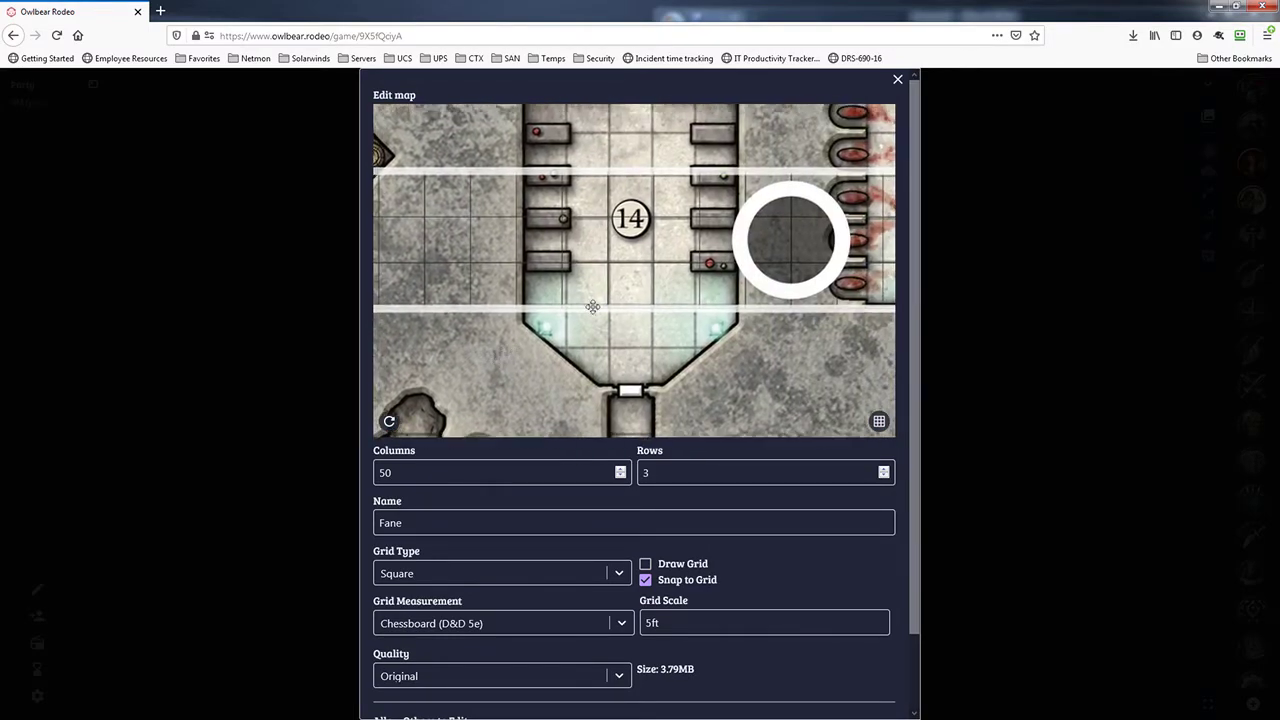
left_click_drag(497, 358, 739, 360)
- Widen the grid overlay from its left end to meet the map's left-edge squares
left_click_drag(563, 376, 640, 360)
left_click_drag(458, 354, 493, 364)
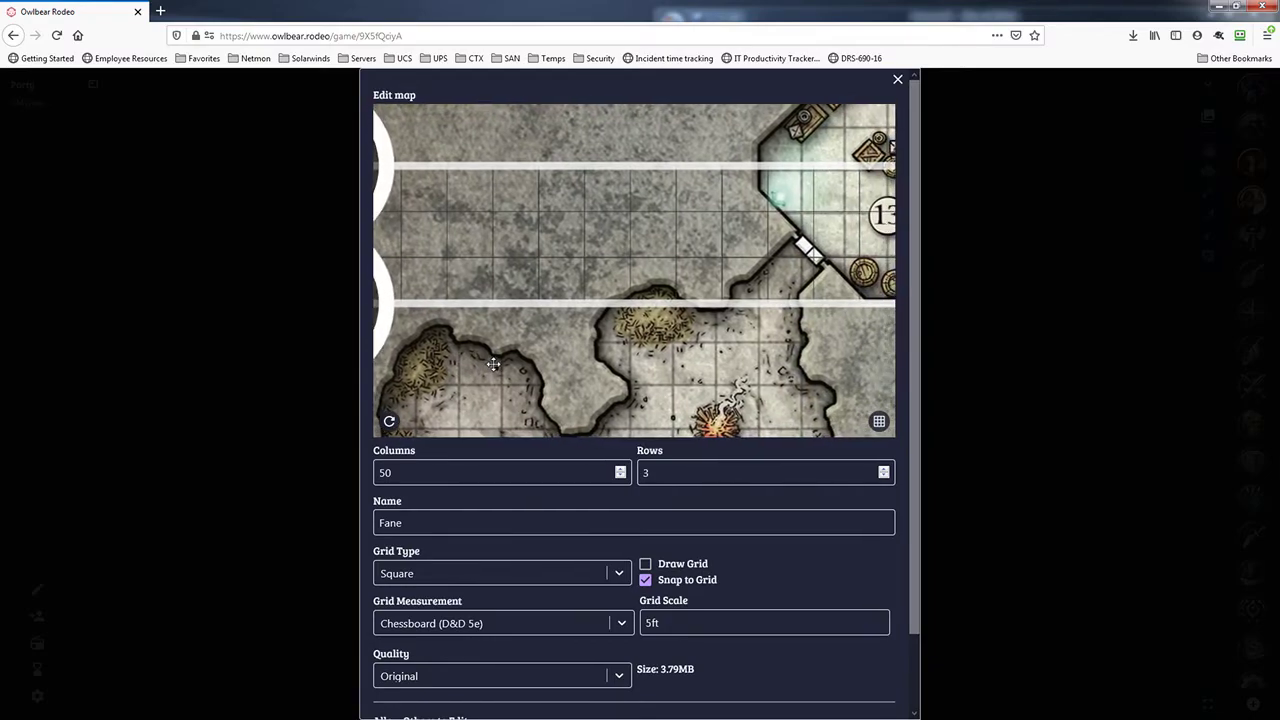
scroll(493, 365, "down", 3)
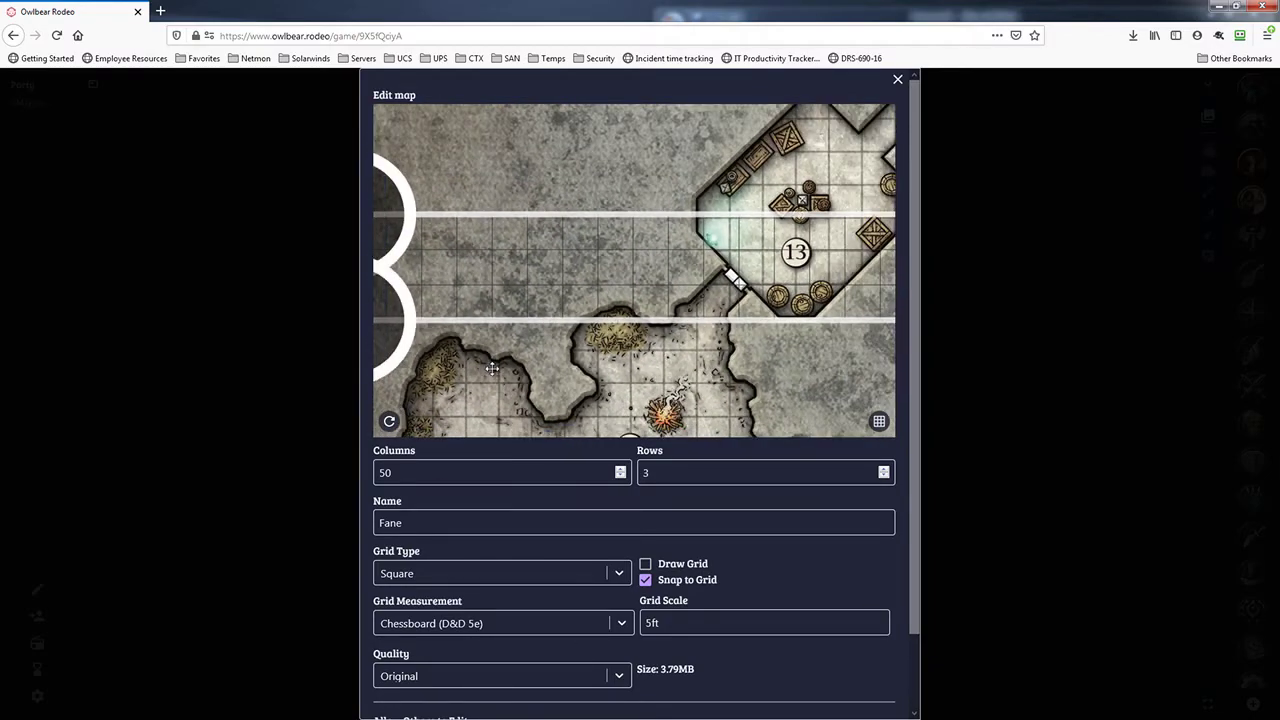
scroll(492, 368, "up", 2)
scroll(492, 370, "down", 2)
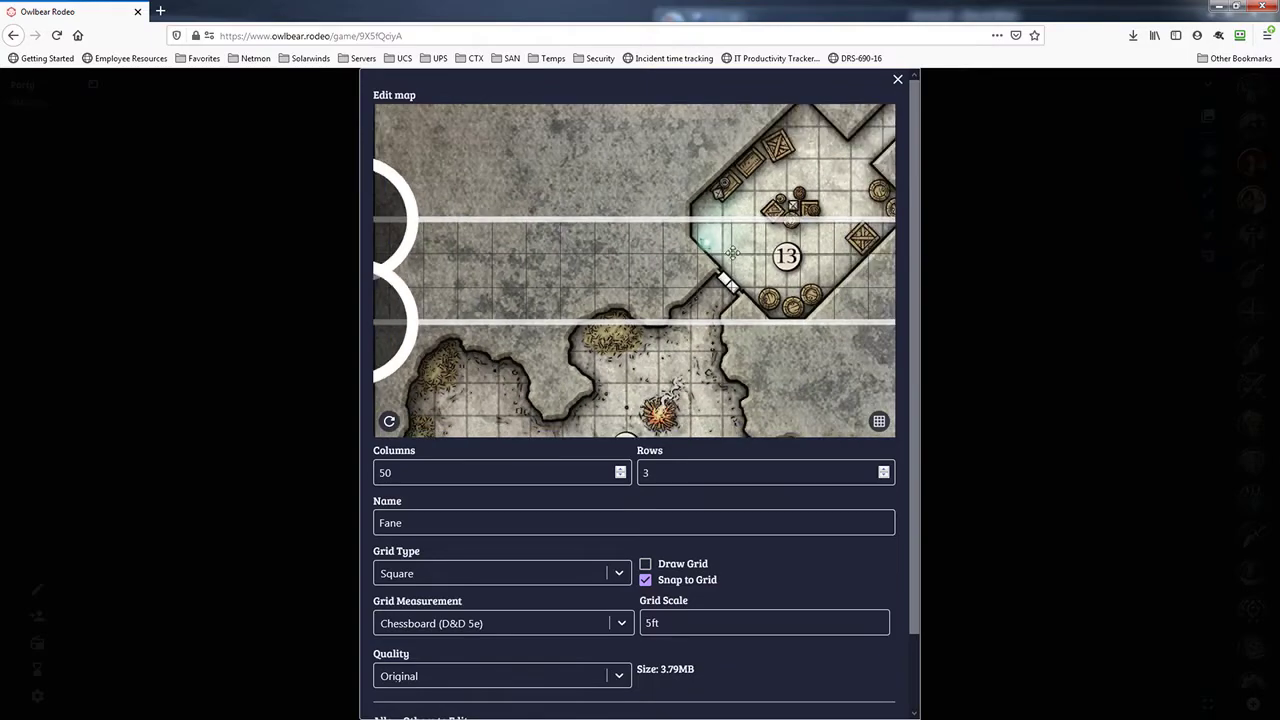
left_click_drag(391, 343, 420, 336)
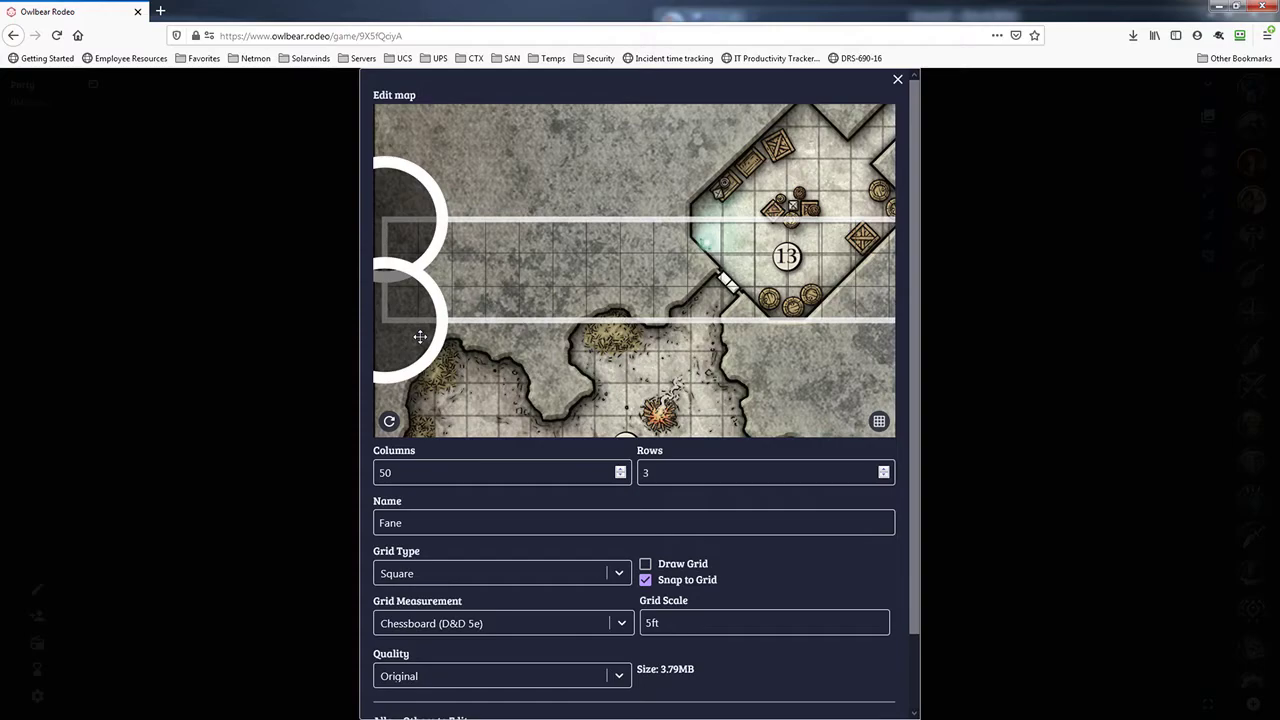
- Pull the grid's right end inward near room 22 and nudge the overlay onto the map squares
mouse_move(530, 397)
left_mouse_down()
mouse_move(587, 307)
mouse_move(513, 361)
left_mouse_up()
left_click_drag(732, 376, 467, 372)
left_click_drag(829, 365, 420, 374)
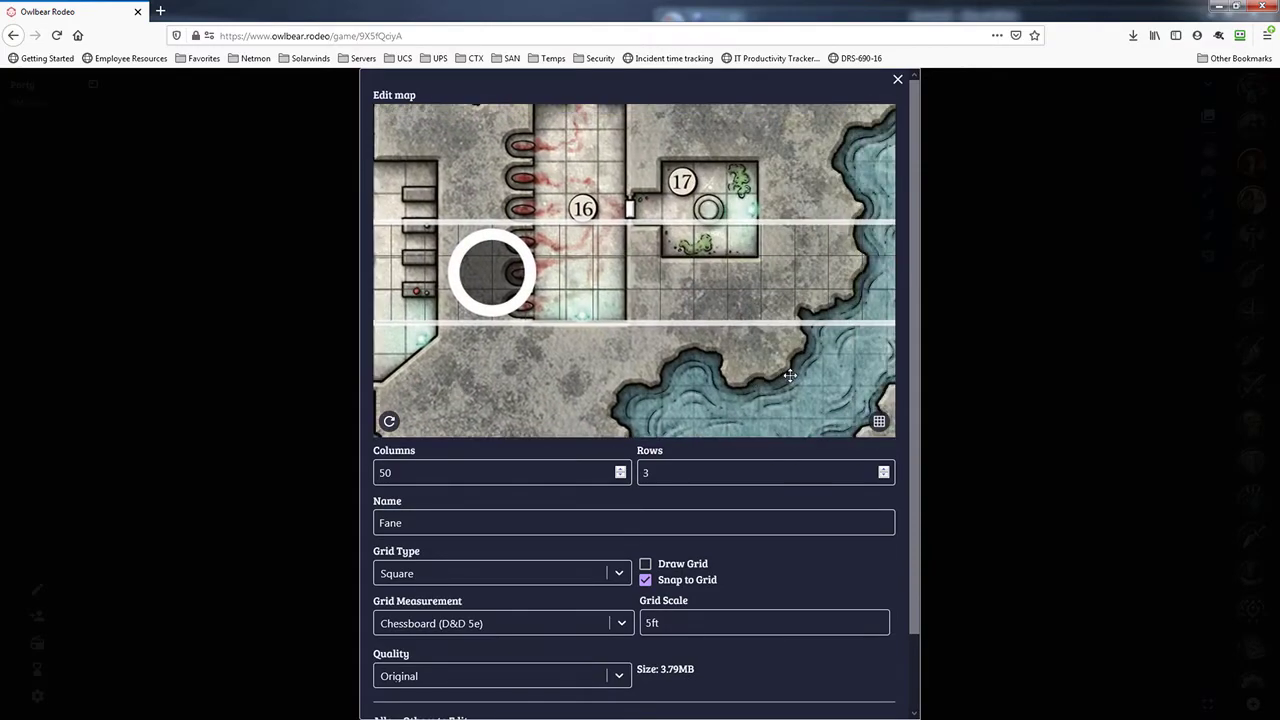
left_click_drag(790, 376, 569, 384)
left_click_drag(834, 403, 713, 405)
left_click_drag(822, 362, 764, 365)
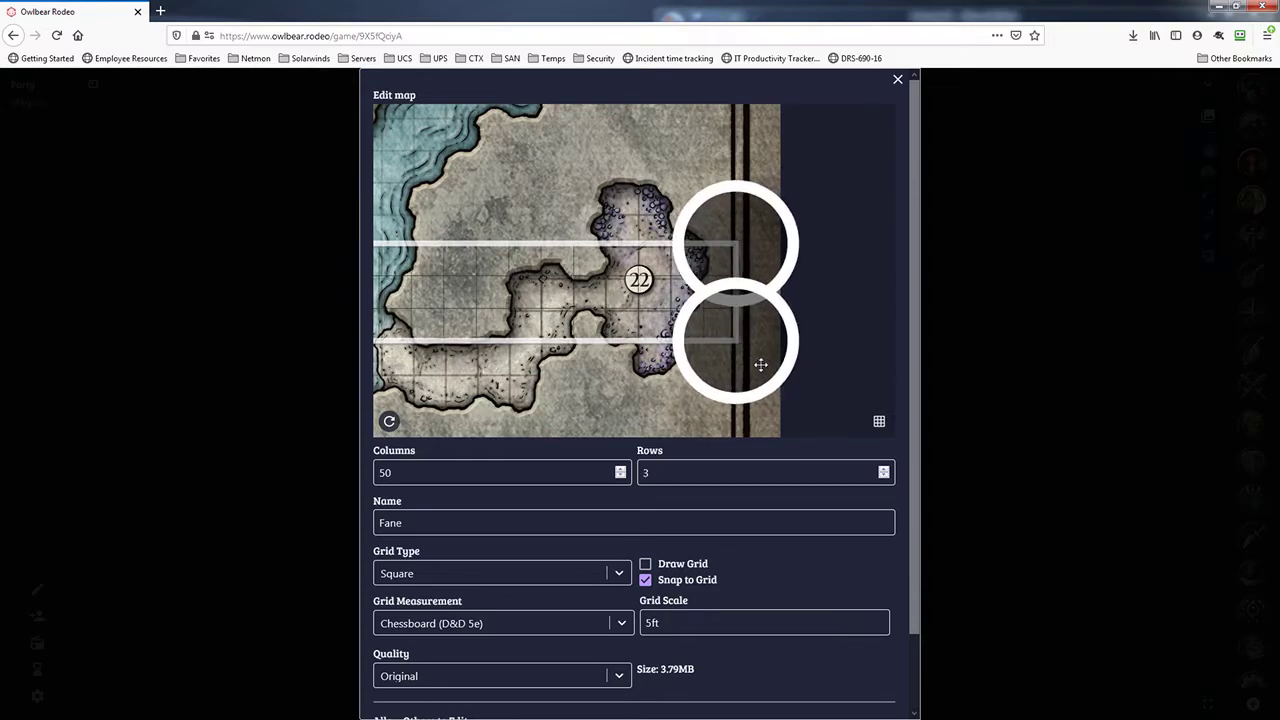
left_click_drag(762, 364, 761, 364)
left_click_drag(410, 420, 753, 381)
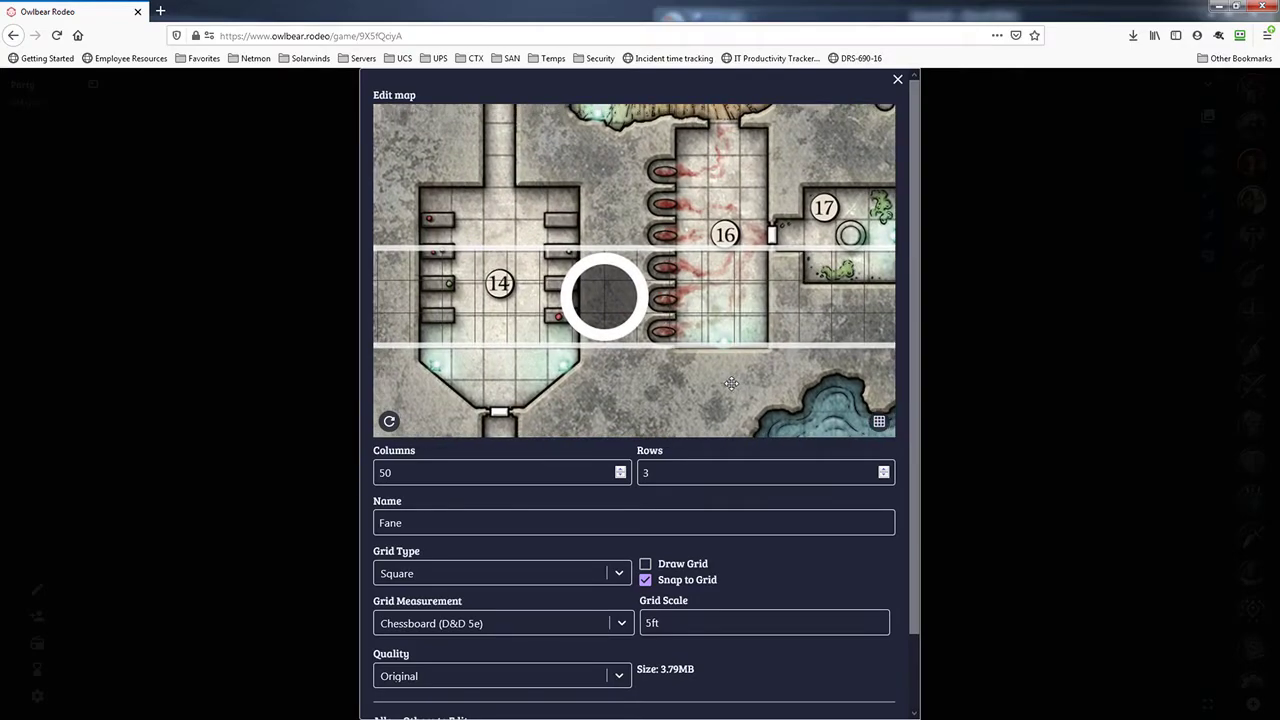
left_click_drag(600, 317, 609, 321)
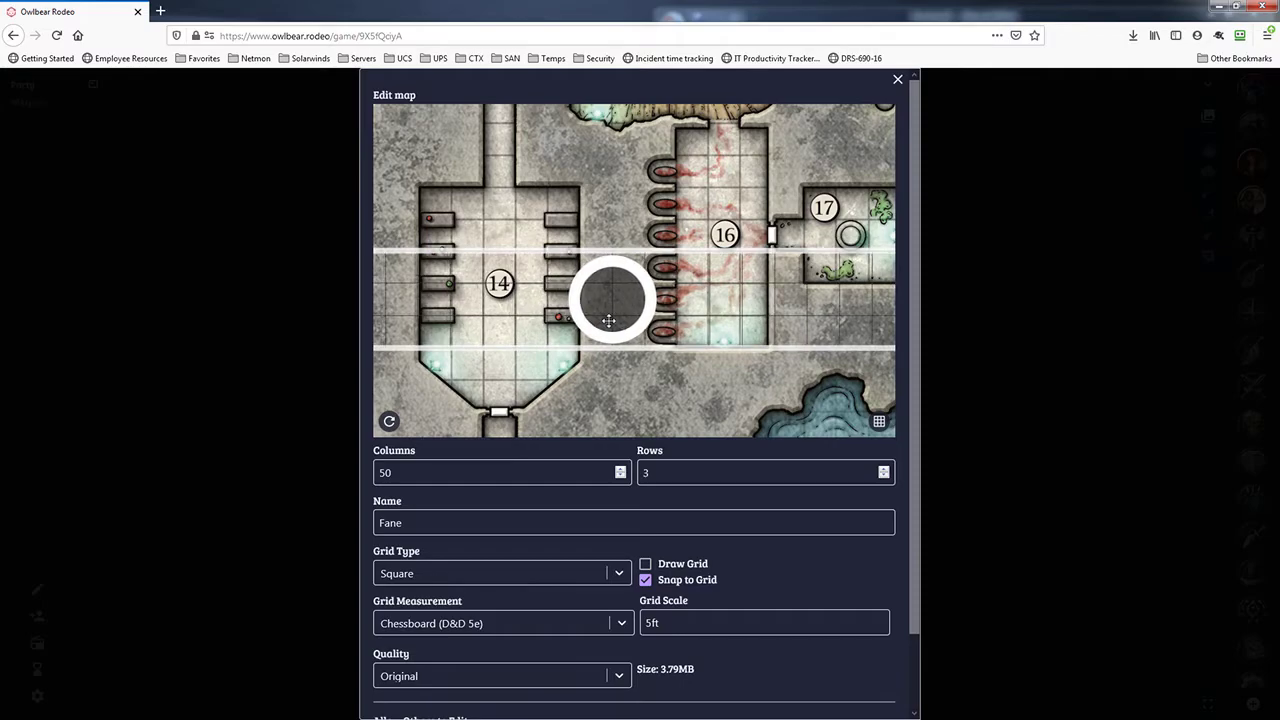
- Check the grid's left end, then shift its right end slightly inward
left_click_drag(426, 393, 682, 408)
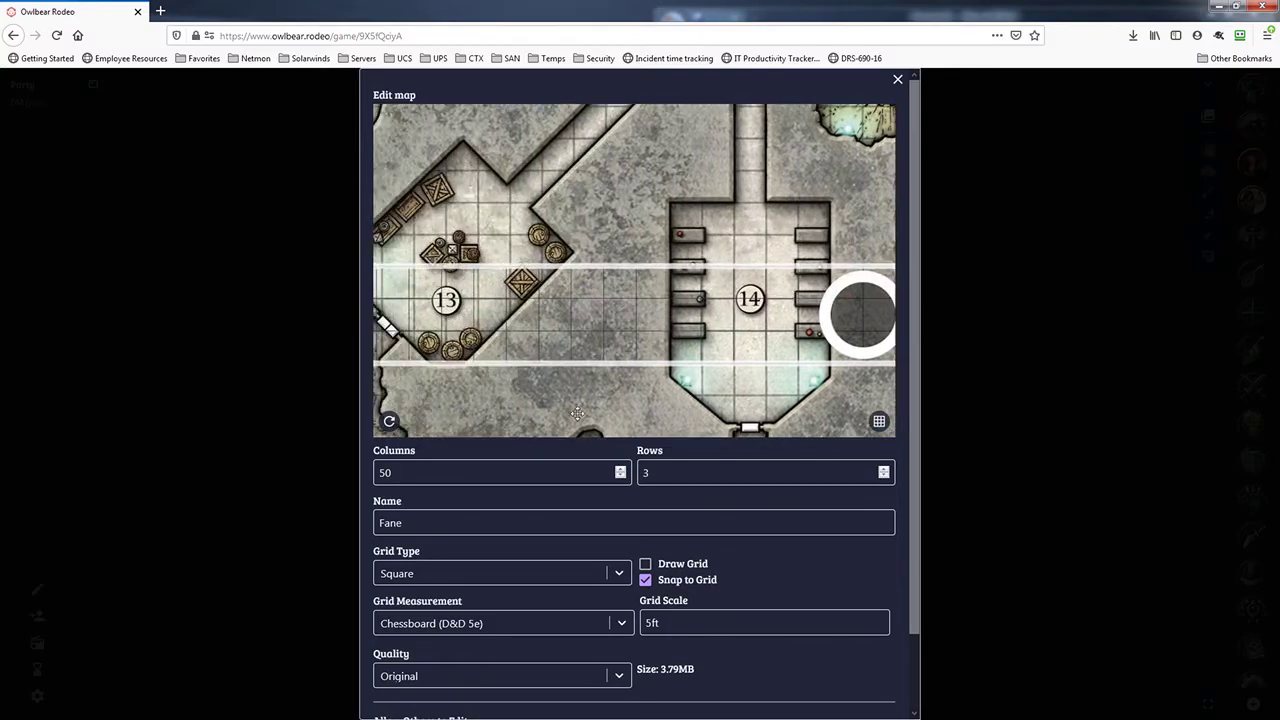
left_click_drag(578, 414, 755, 411)
left_click_drag(484, 425, 433, 350)
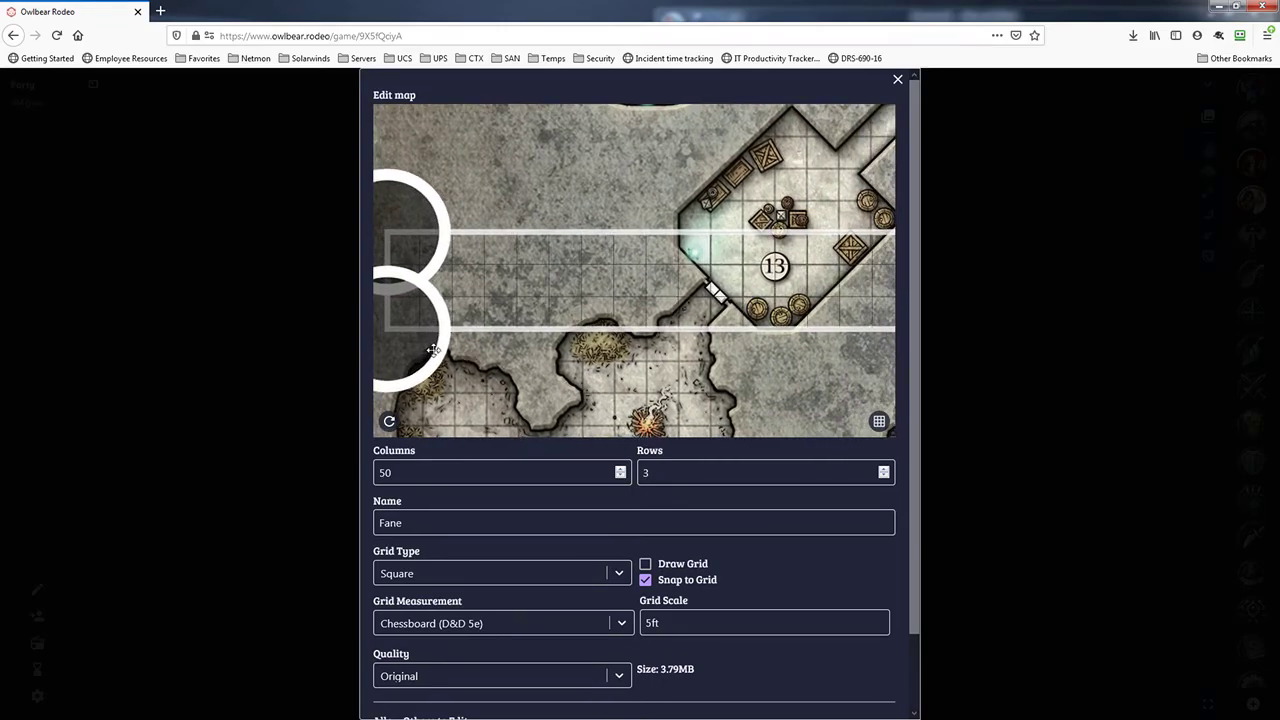
scroll(445, 330, "down", 5)
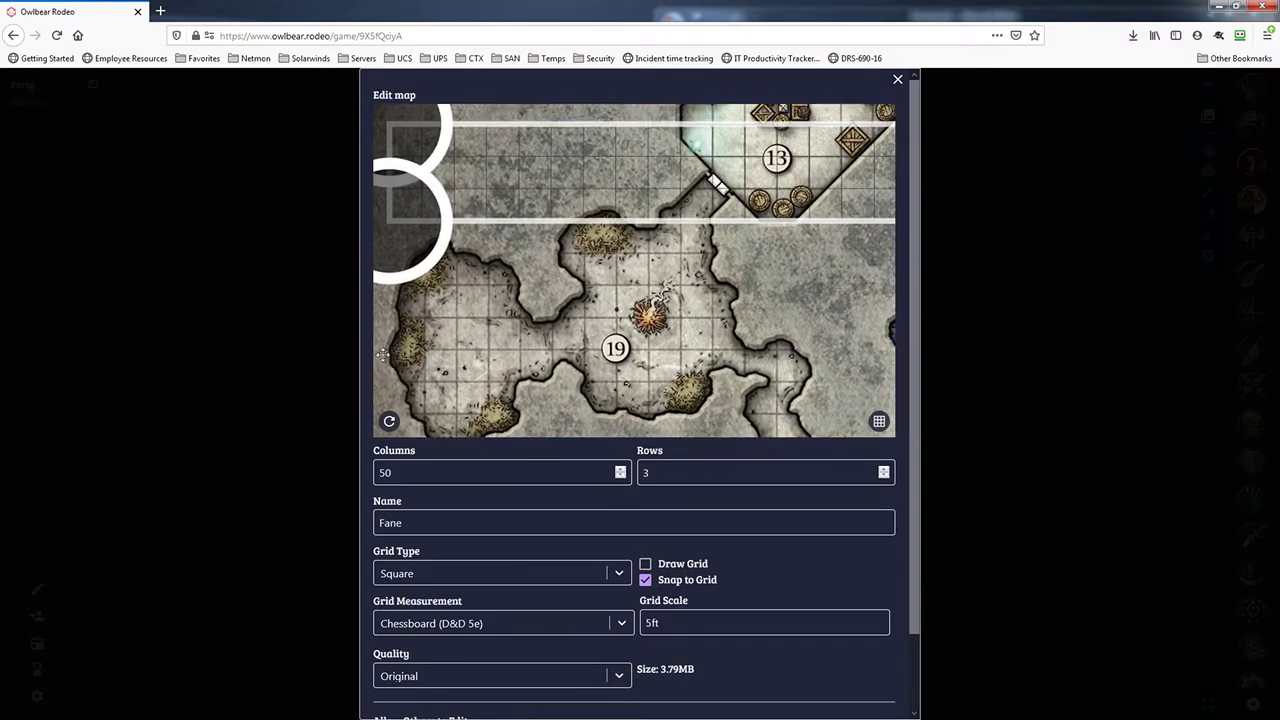
scroll(781, 295, "up", 3)
scroll(781, 295, "right", 15)
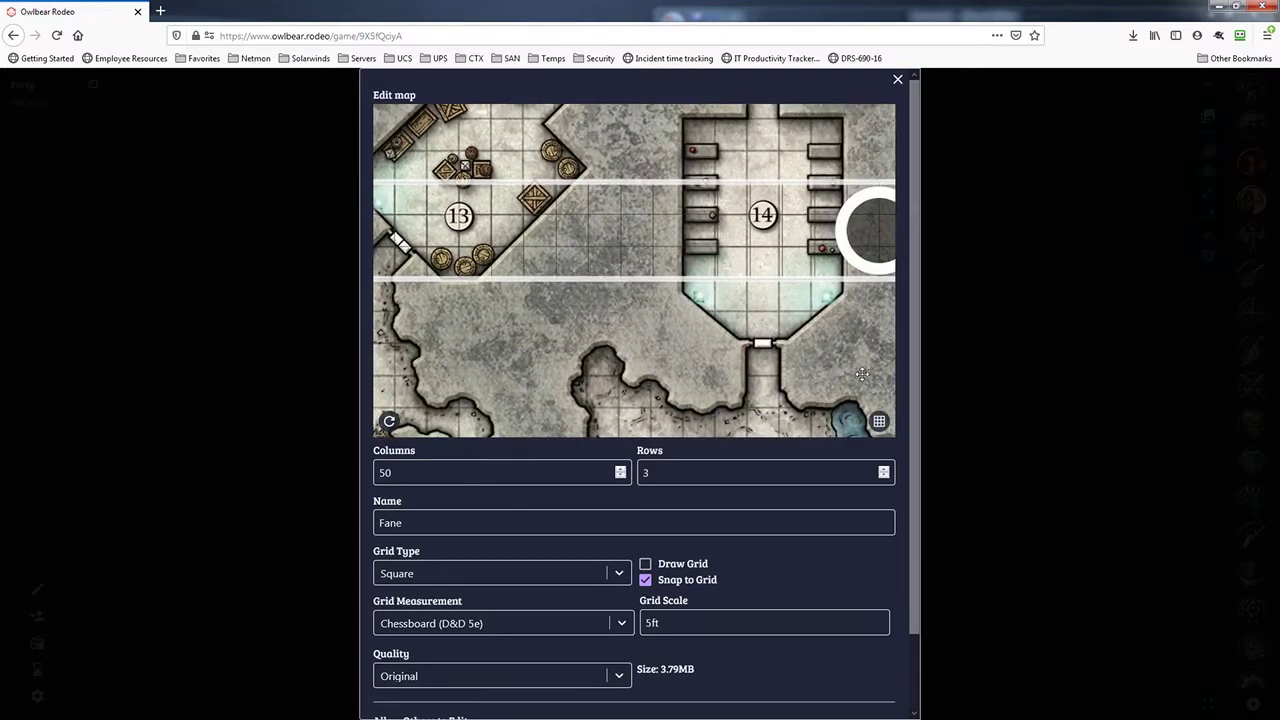
scroll(862, 374, "right", 13)
scroll(497, 350, "right", 13)
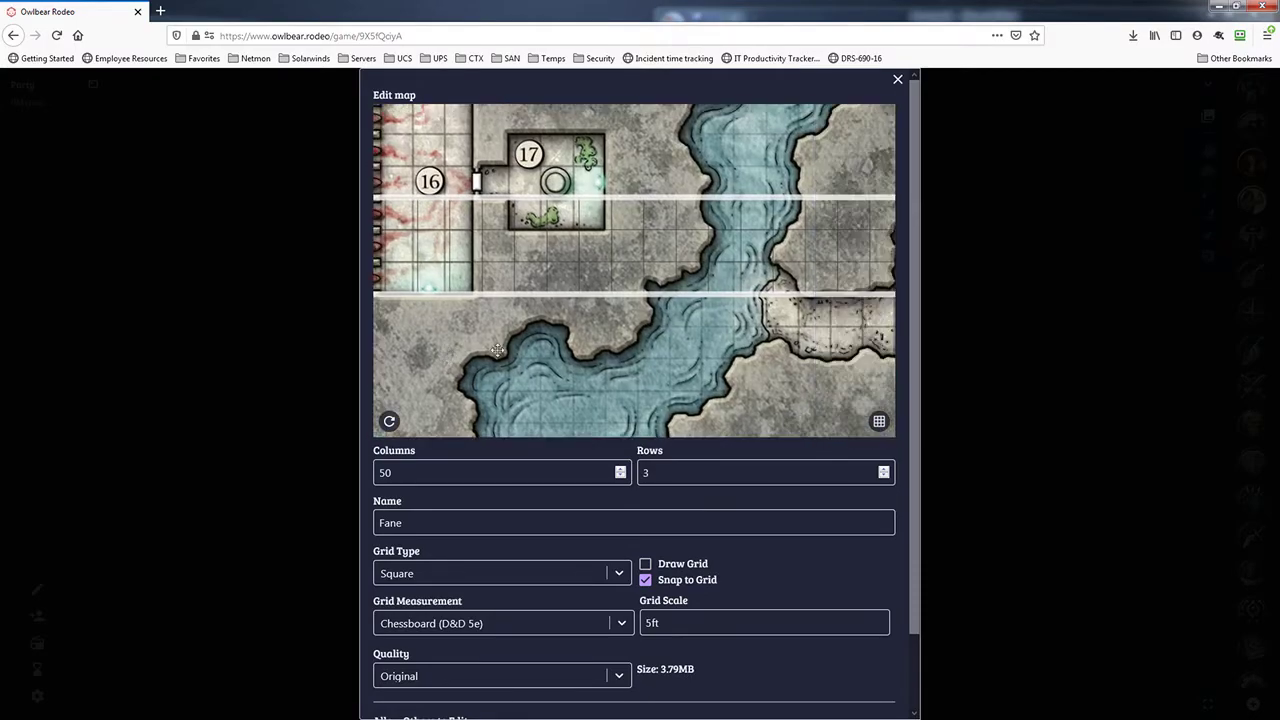
scroll(497, 350, "right", 10)
scroll(843, 374, "right", 20)
scroll(744, 371, "right", 10)
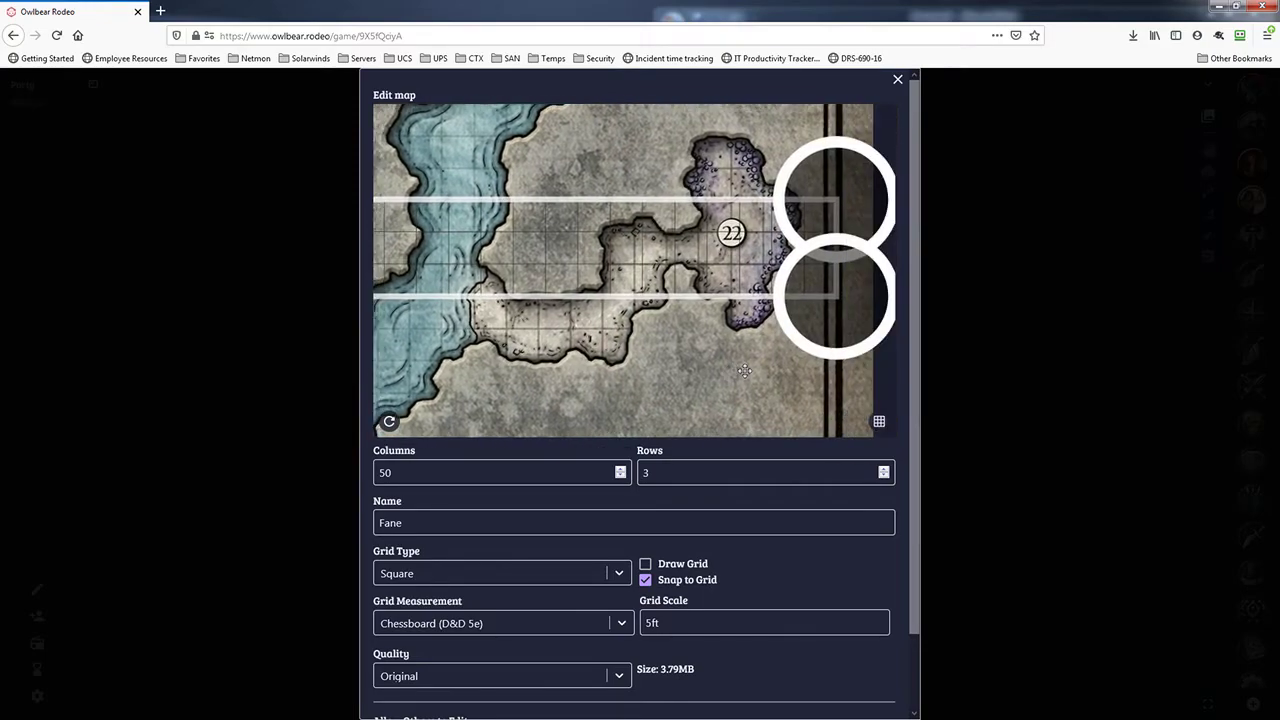
scroll(744, 371, "right", 2)
left_click_drag(796, 334, 792, 335)
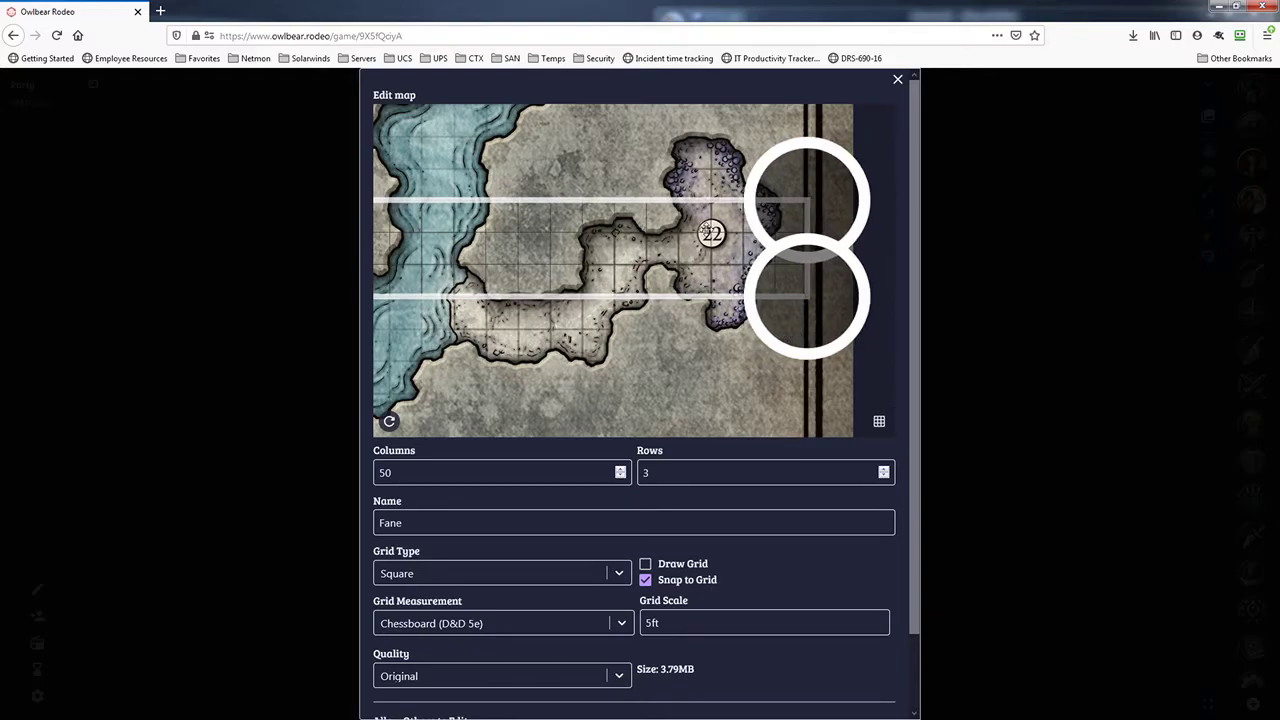
- Nudge the grid's left end slightly right and verify alignment across rooms 13 to 22
left_click_drag(544, 354, 746, 393)
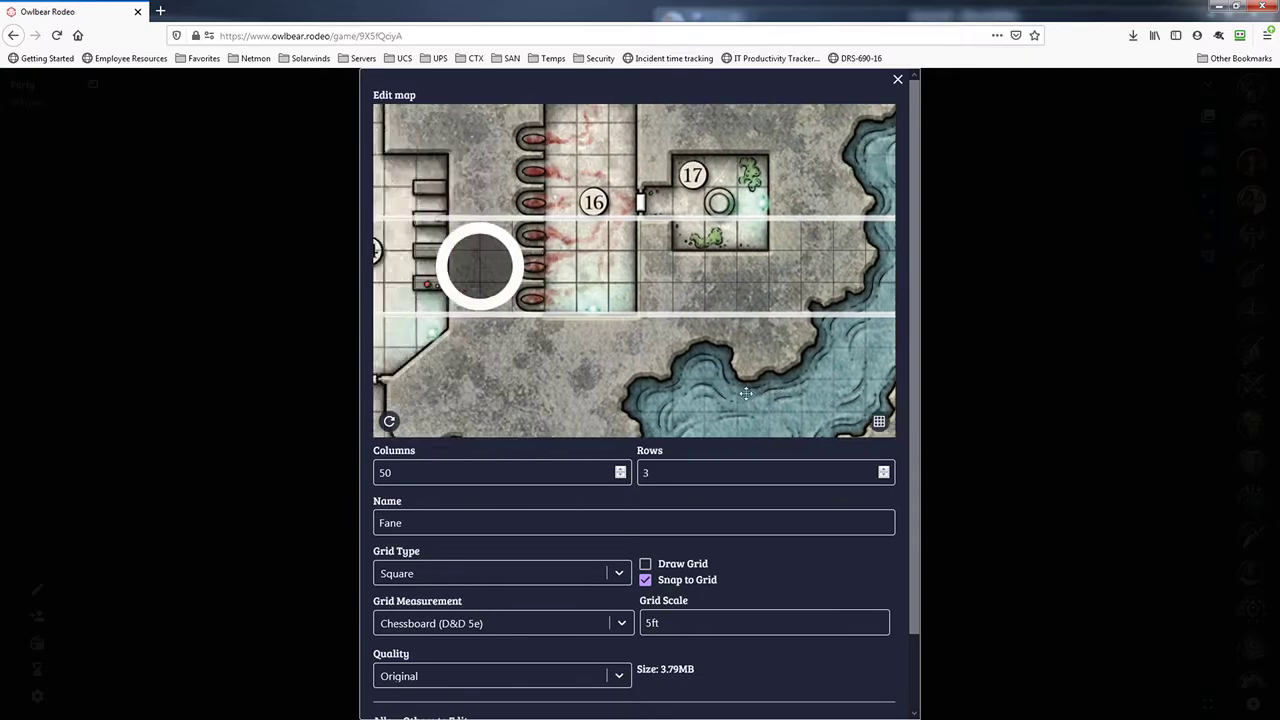
left_click_drag(504, 411, 782, 404)
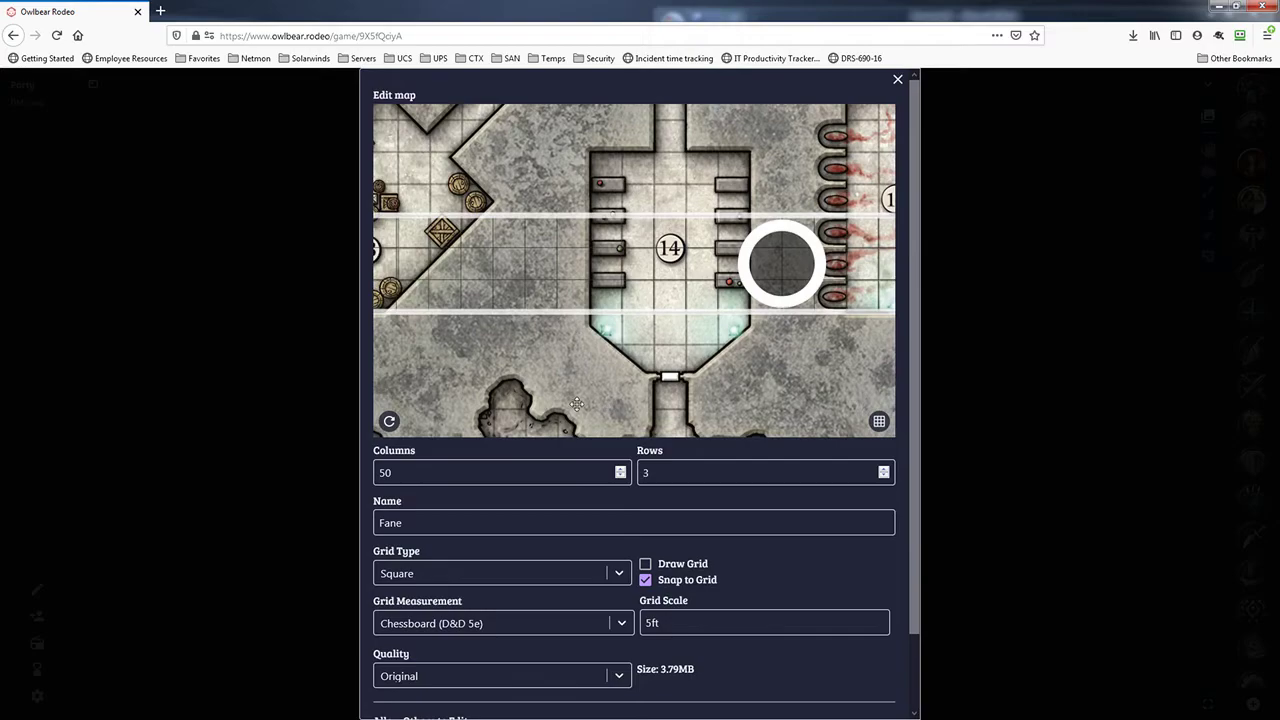
left_click_drag(577, 404, 840, 405)
left_click_drag(692, 404, 785, 400)
left_click_drag(444, 319, 446, 319)
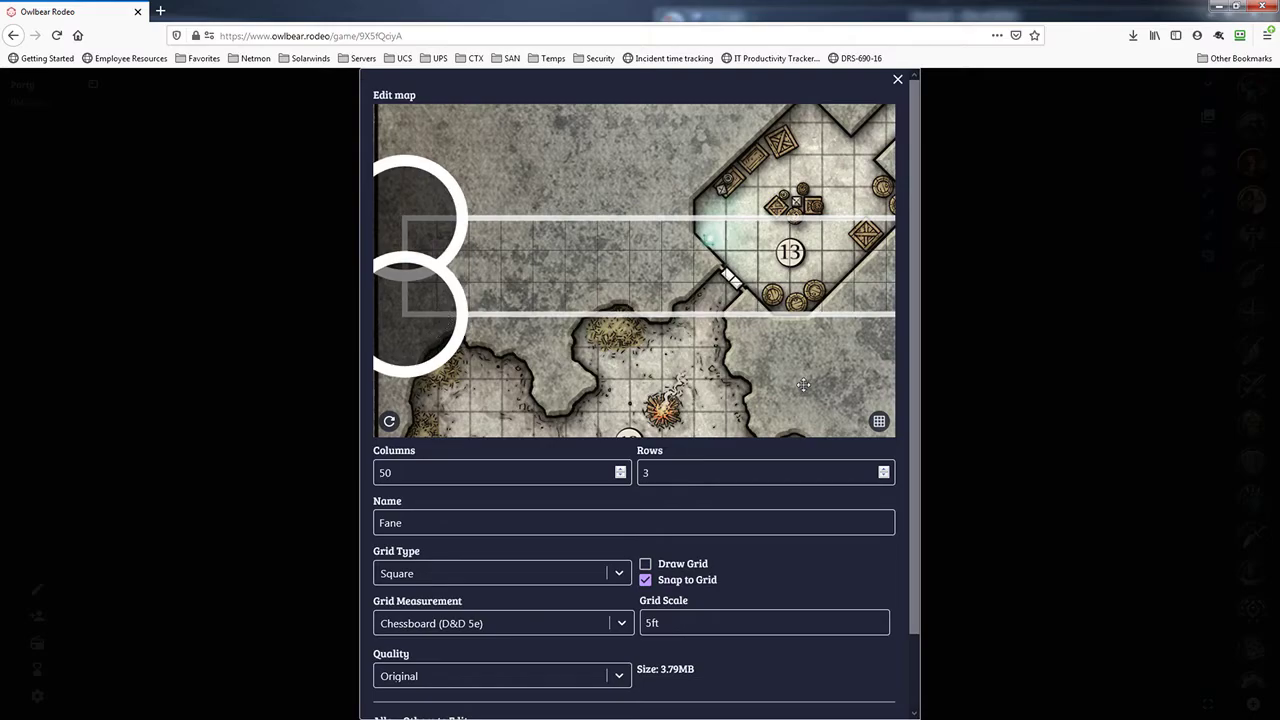
left_click_drag(801, 386, 480, 390)
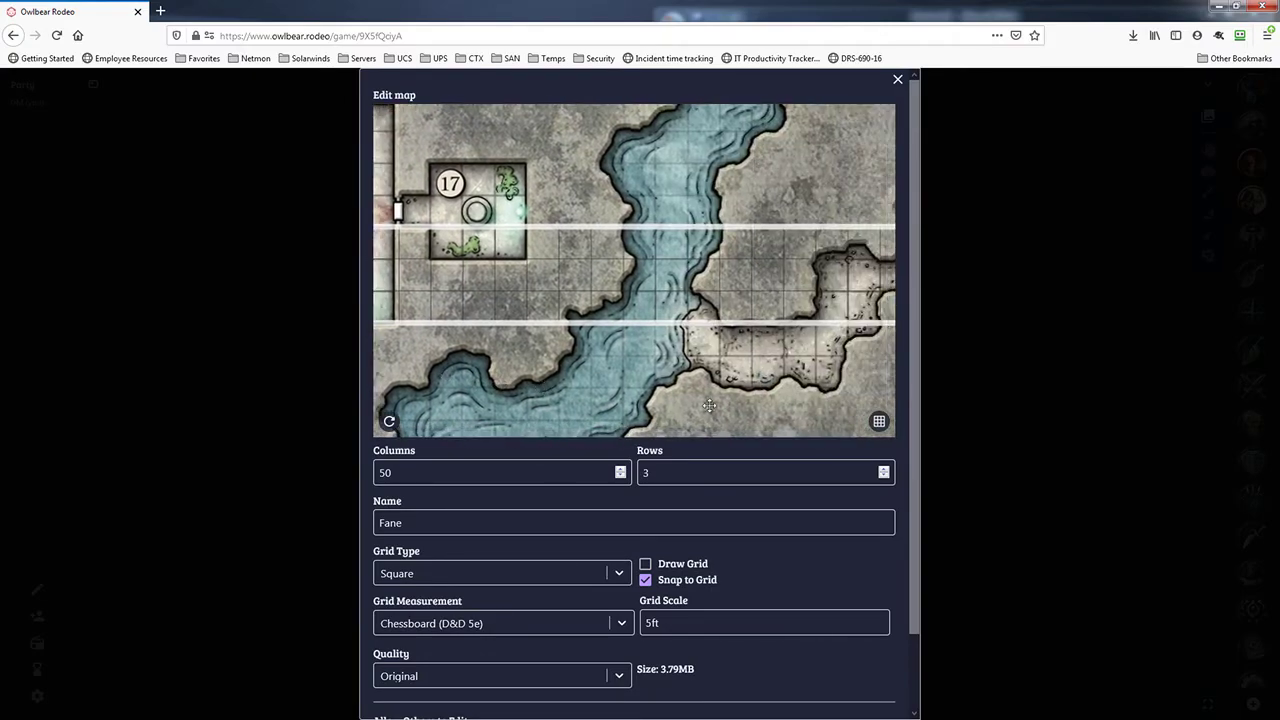
left_click_drag(812, 404, 735, 400)
left_click_drag(565, 404, 689, 406)
scroll(633, 404, "down", 3)
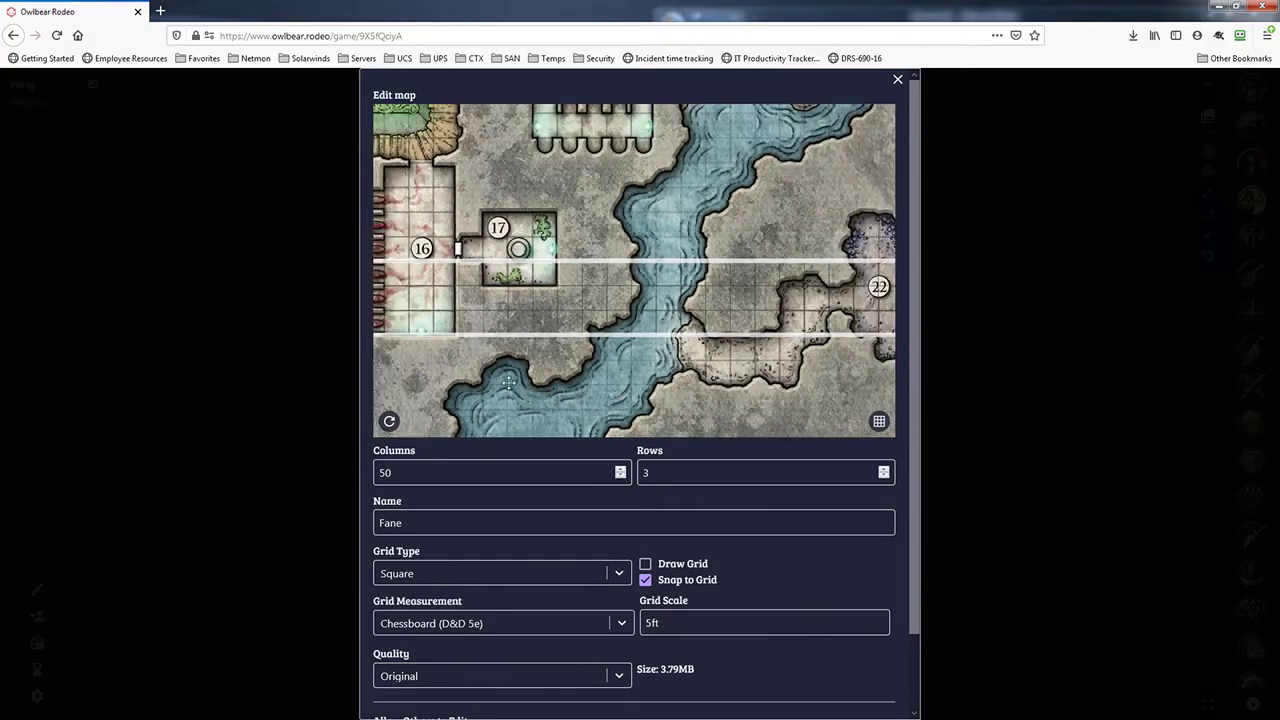
left_click_drag(435, 378, 660, 374)
scroll(660, 374, "down", 2)
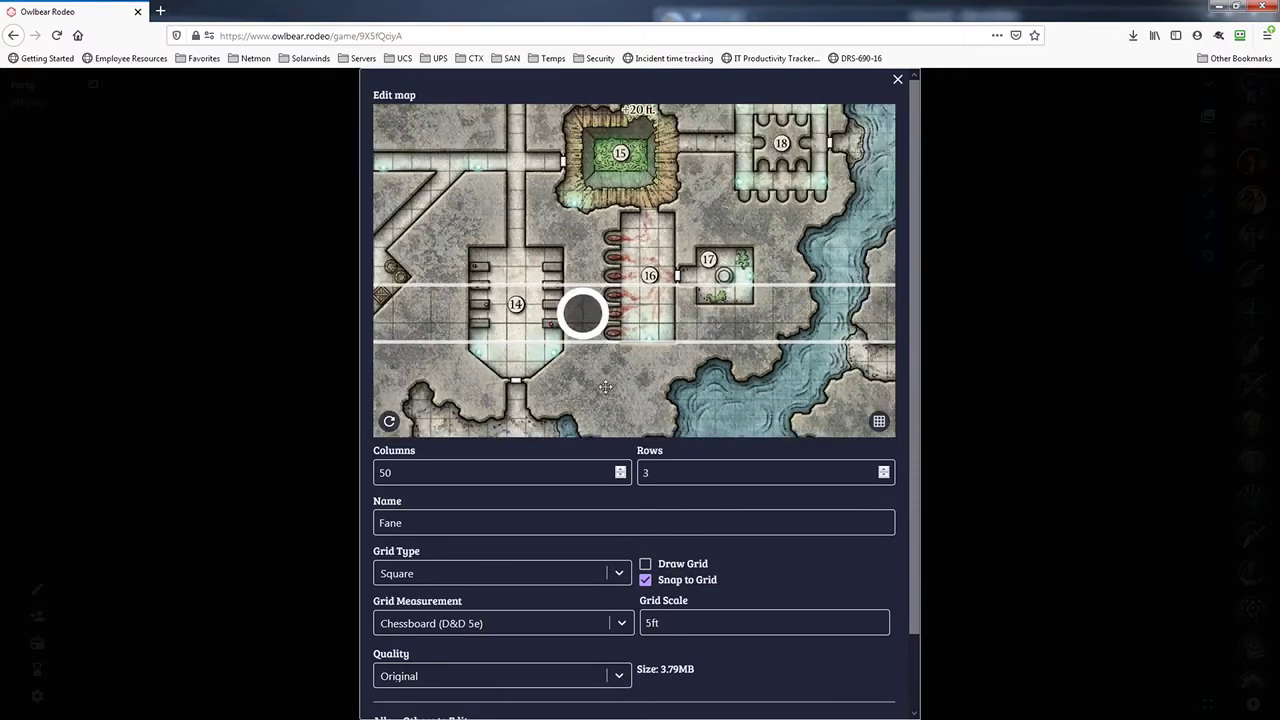
left_click_drag(570, 378, 600, 362)
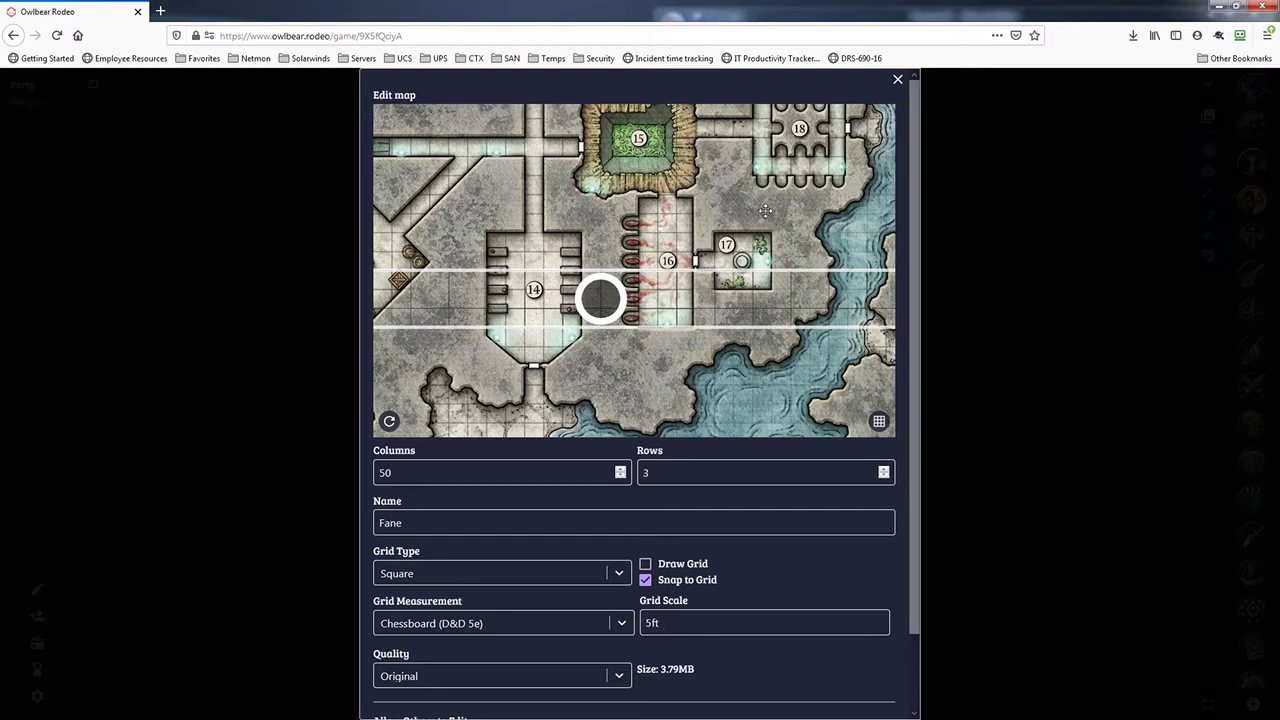
scroll(768, 206, "down", 5)
scroll(700, 170, "up", 10)
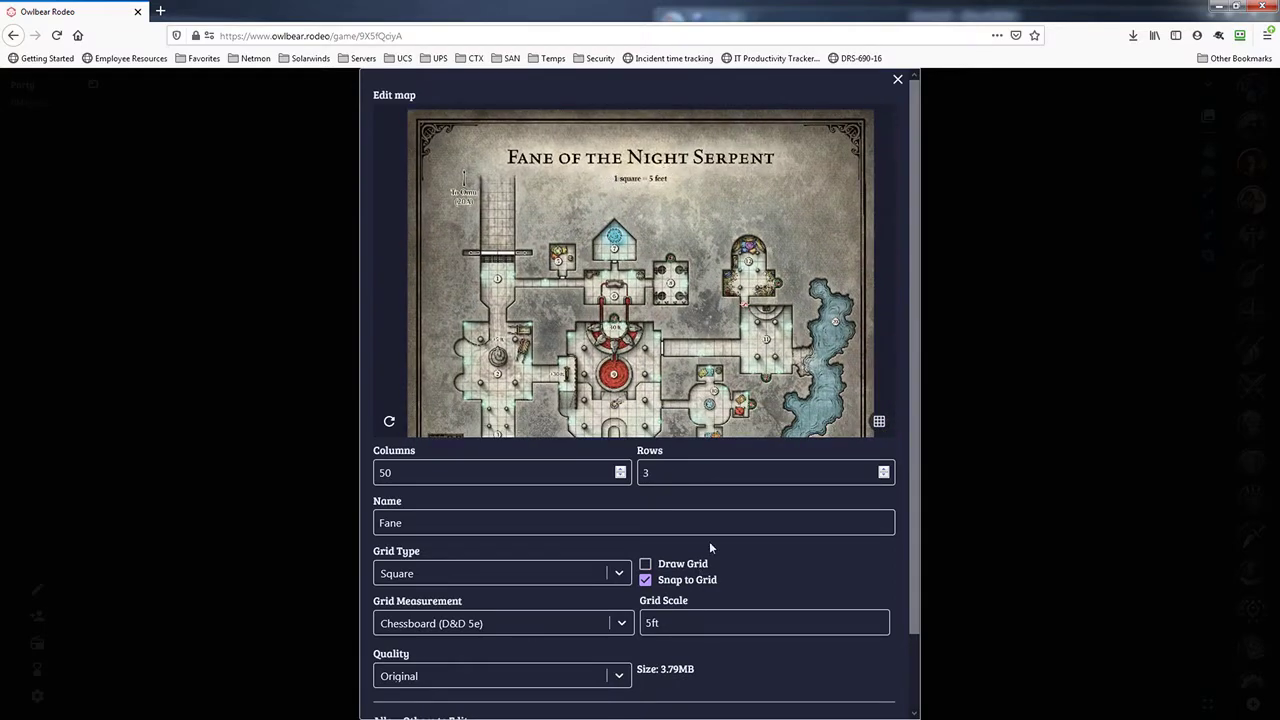
scroll(790, 352, "up", 3)
left_click_drag(676, 392, 734, 158)
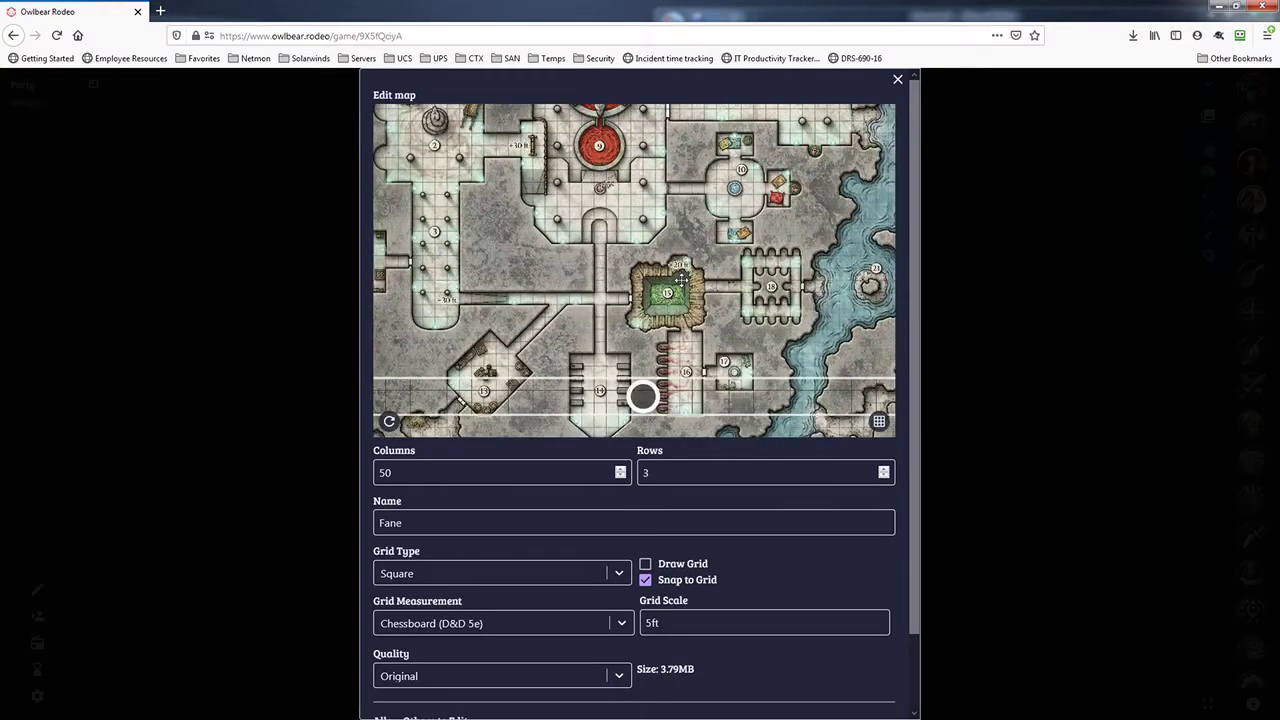
left_click_drag(690, 356, 699, 245)
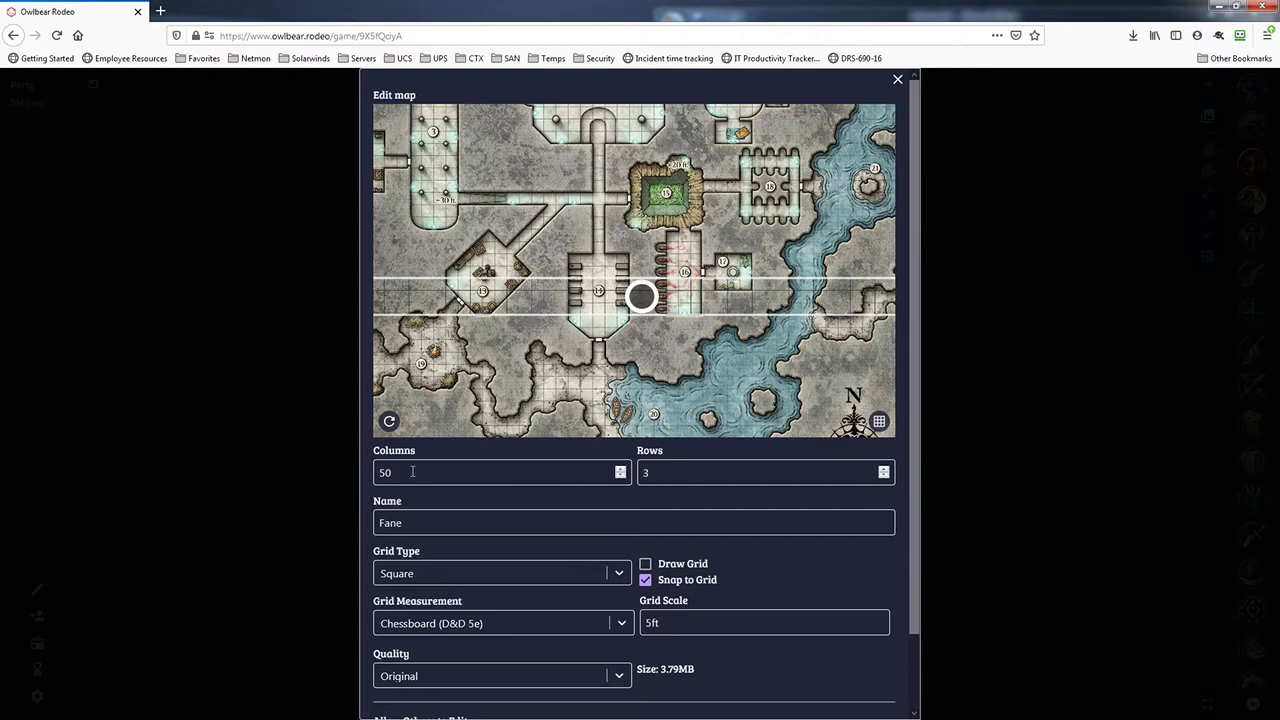
- Set the grid to 60 rows
left_click(681, 479)
key("BackSpace")
type("60")
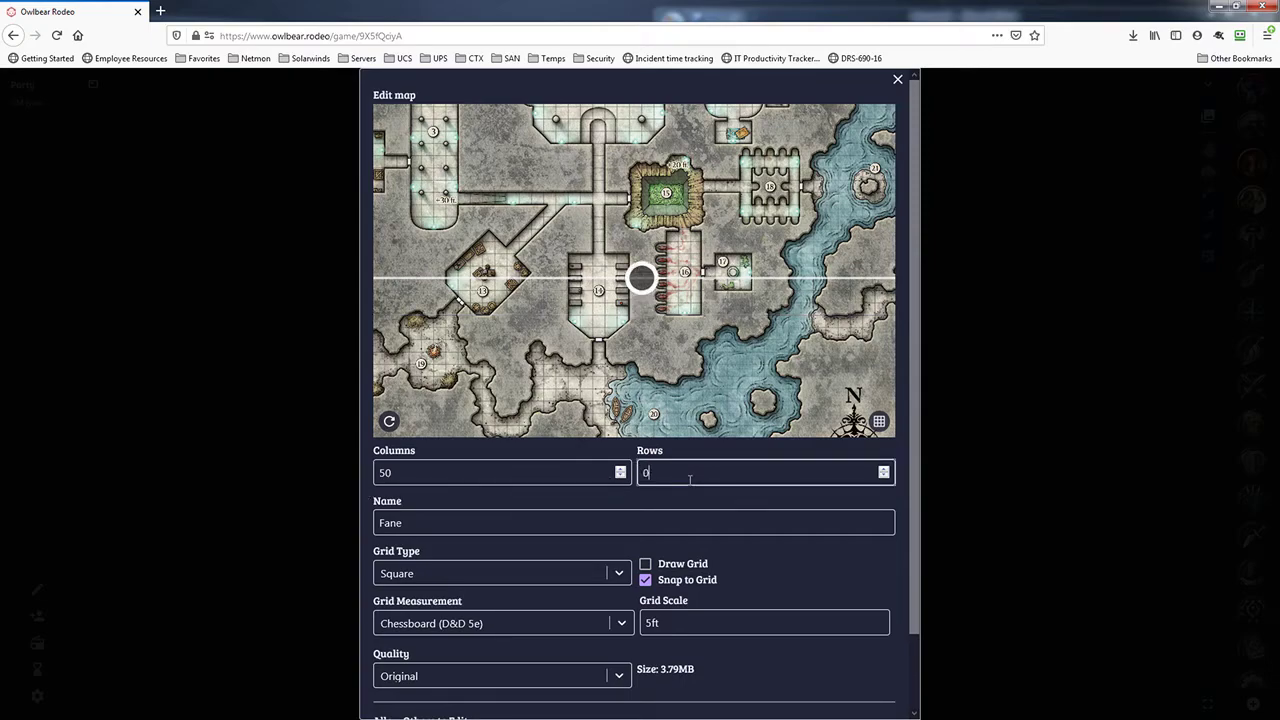
scroll(748, 423, "down", 5)
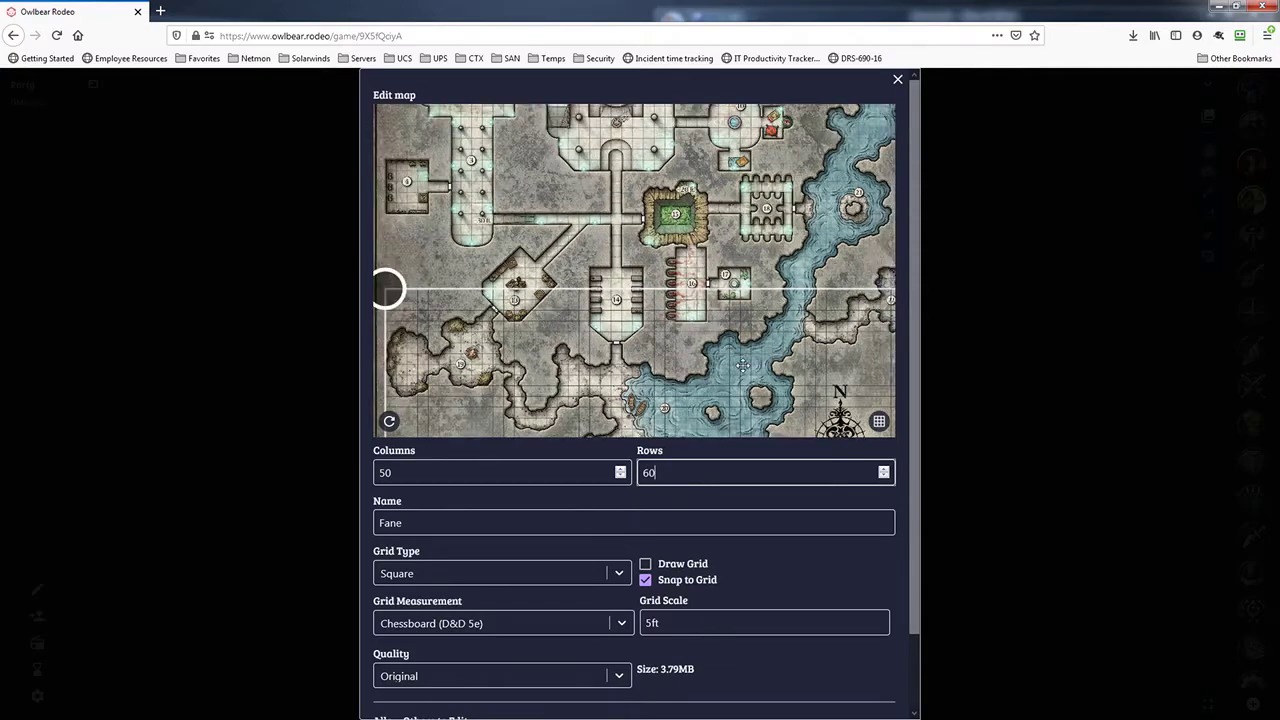
left_click(717, 385)
- Move the grid overlay upward so it covers the map from the top
left_click_drag(717, 378, 670, 295)
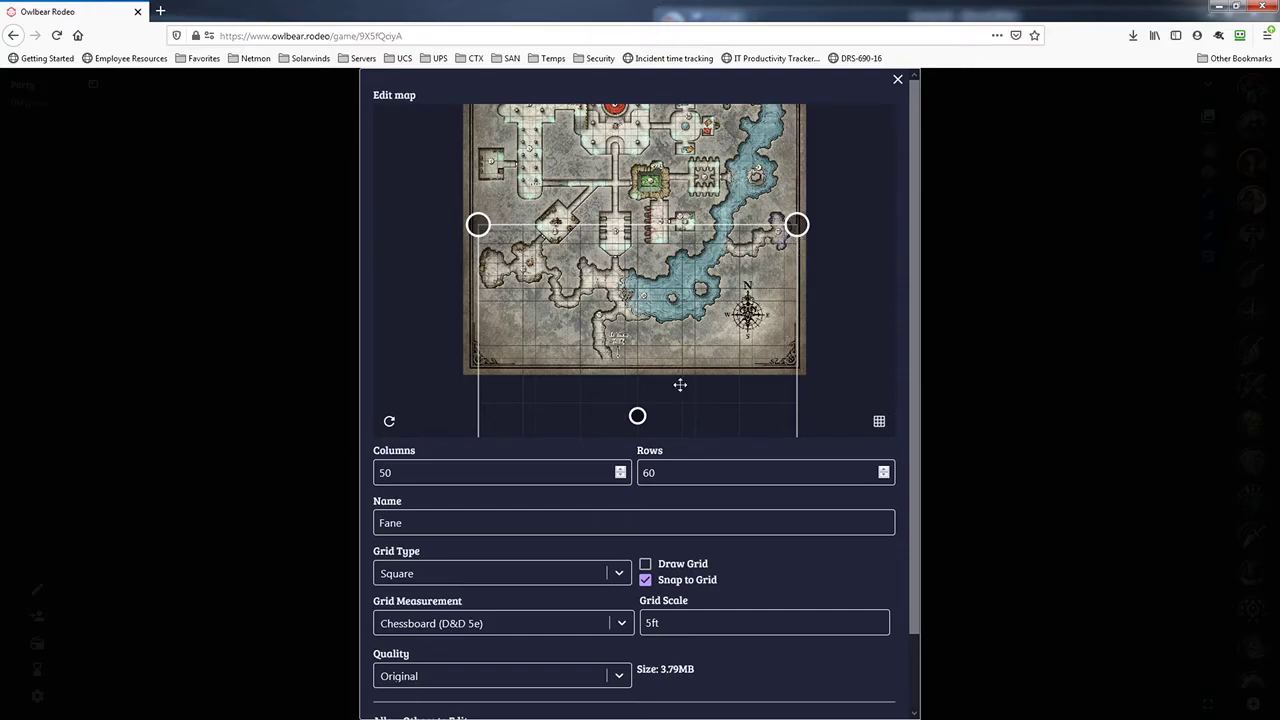
left_click_drag(638, 416, 639, 171)
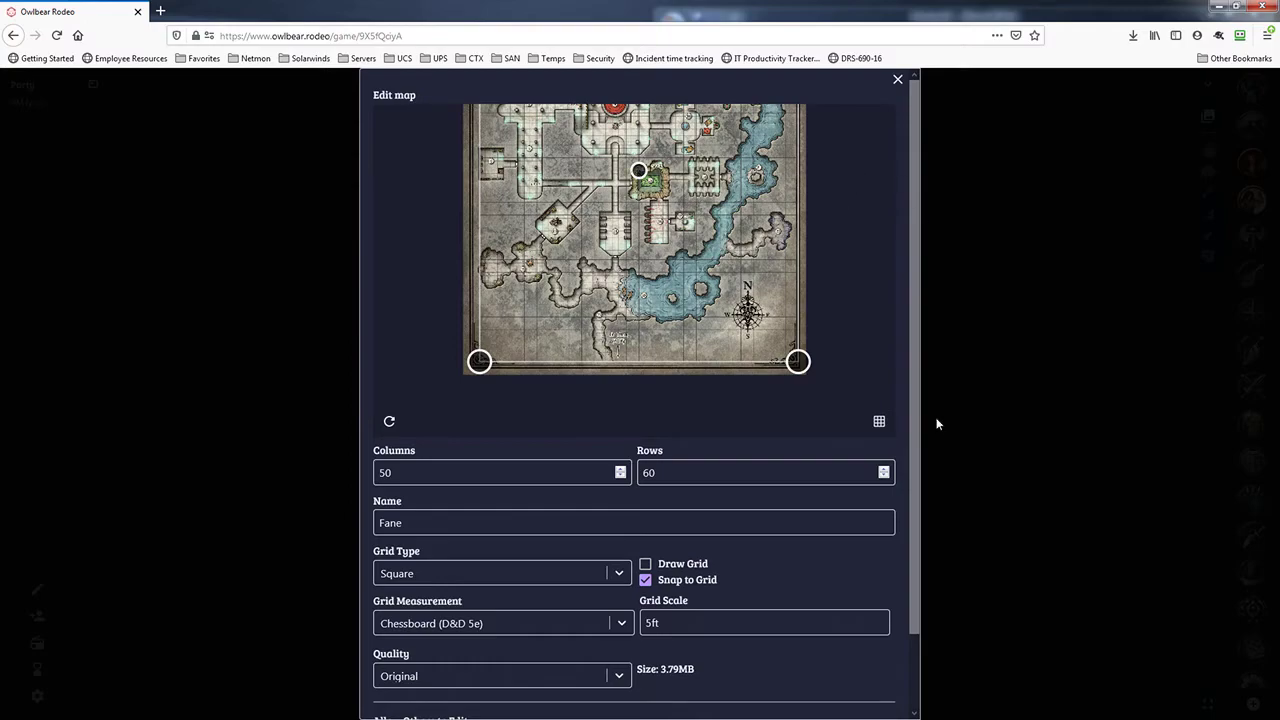
scroll(846, 240, "down", 5)
left_click_drag(851, 329, 827, 415)
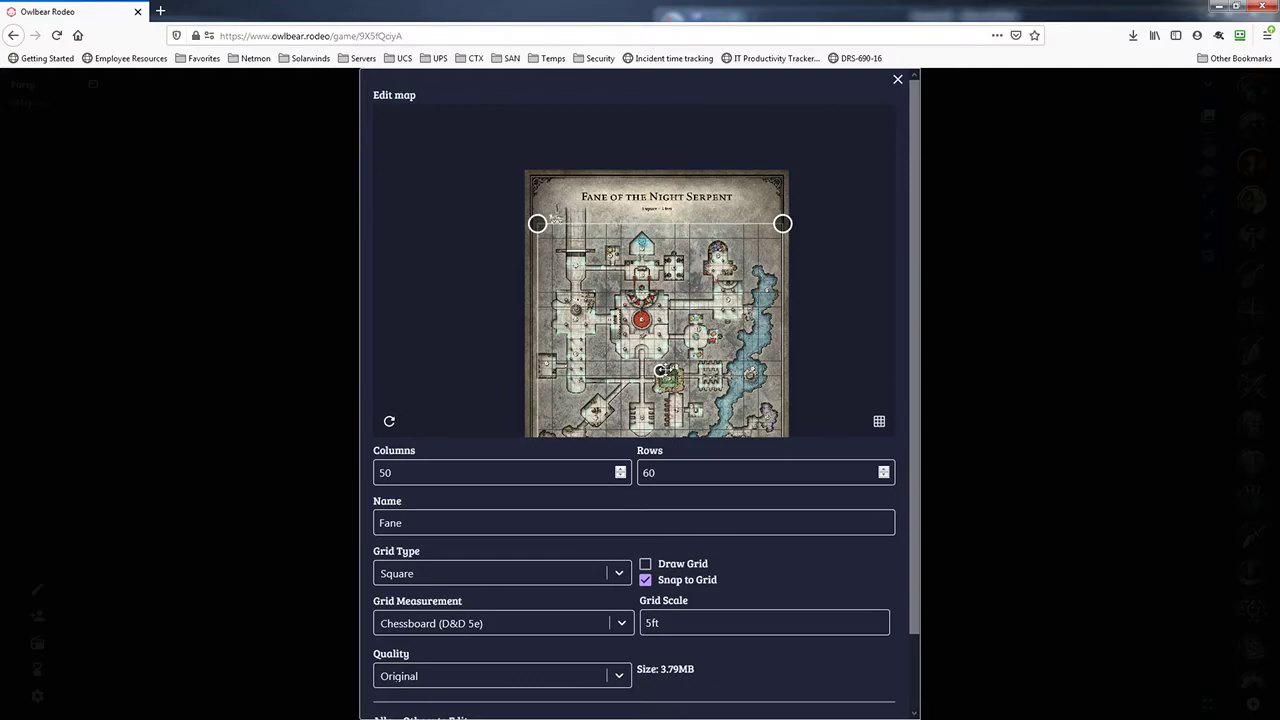
left_click_drag(661, 370, 661, 352)
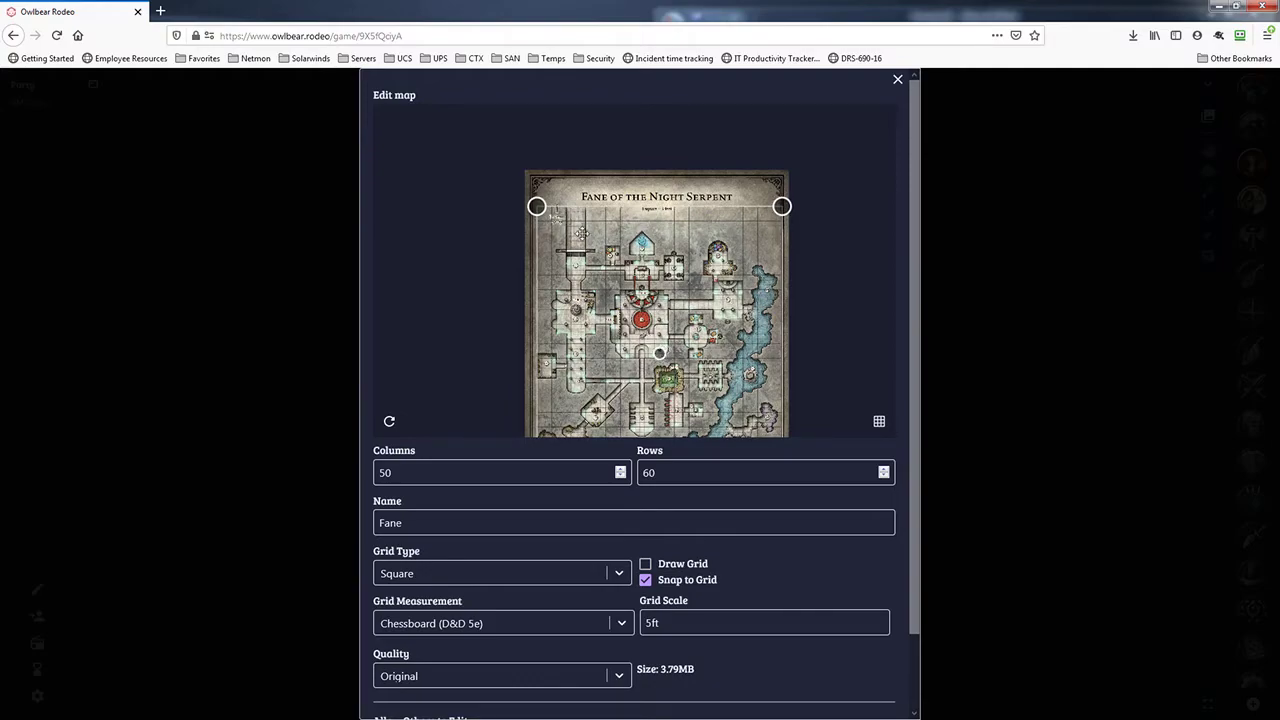
left_click_drag(843, 400, 837, 291)
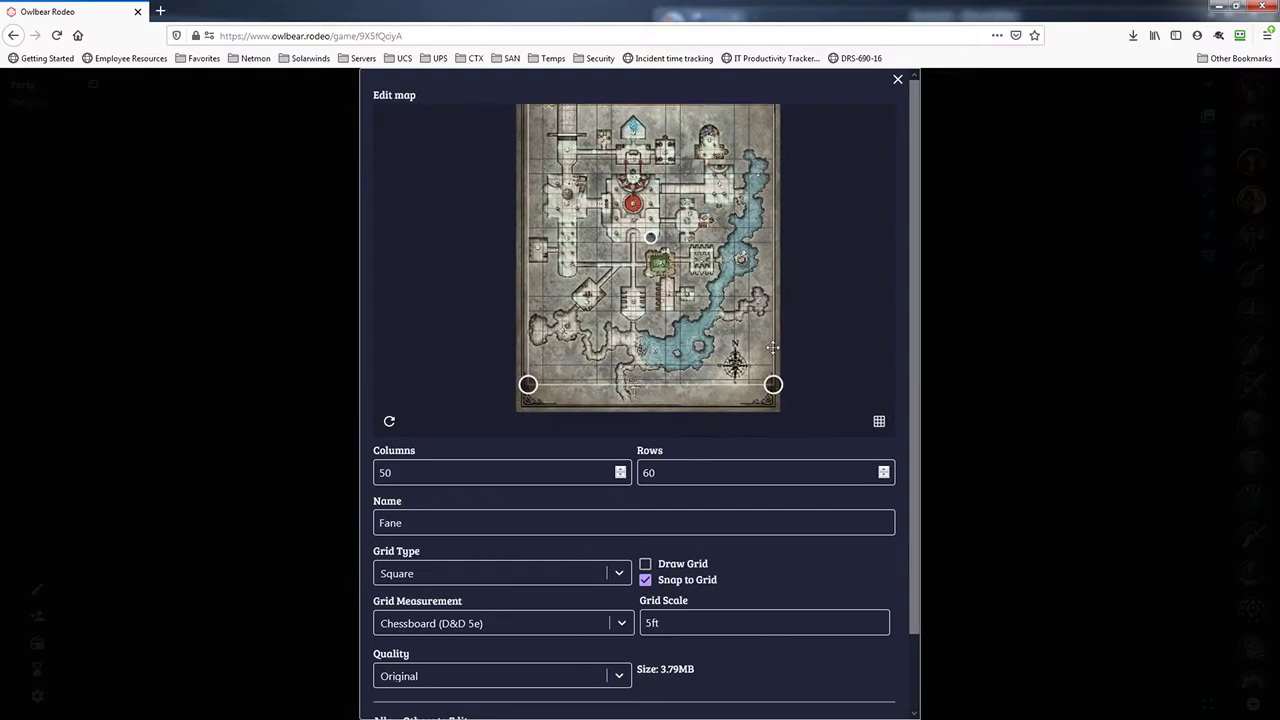
- Change the row count to 64, giving a 50 by 64 grid
left_click(686, 471)
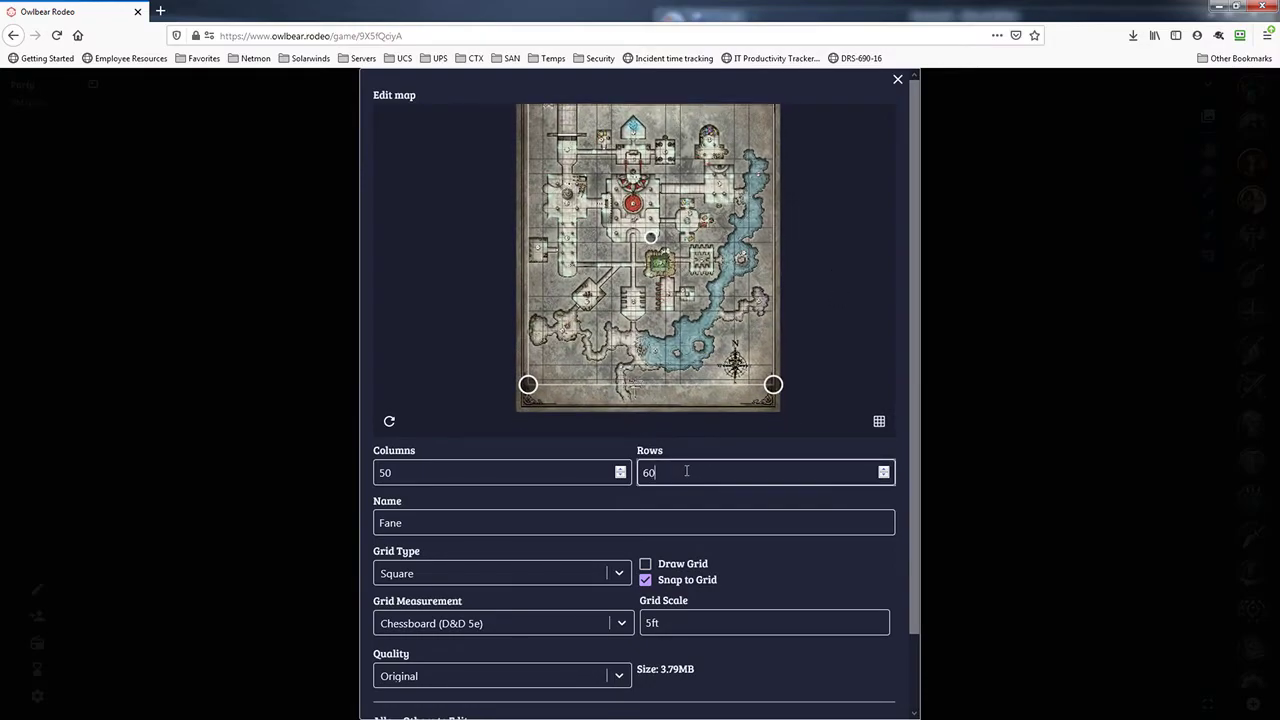
key("BackSpace")
type("3")
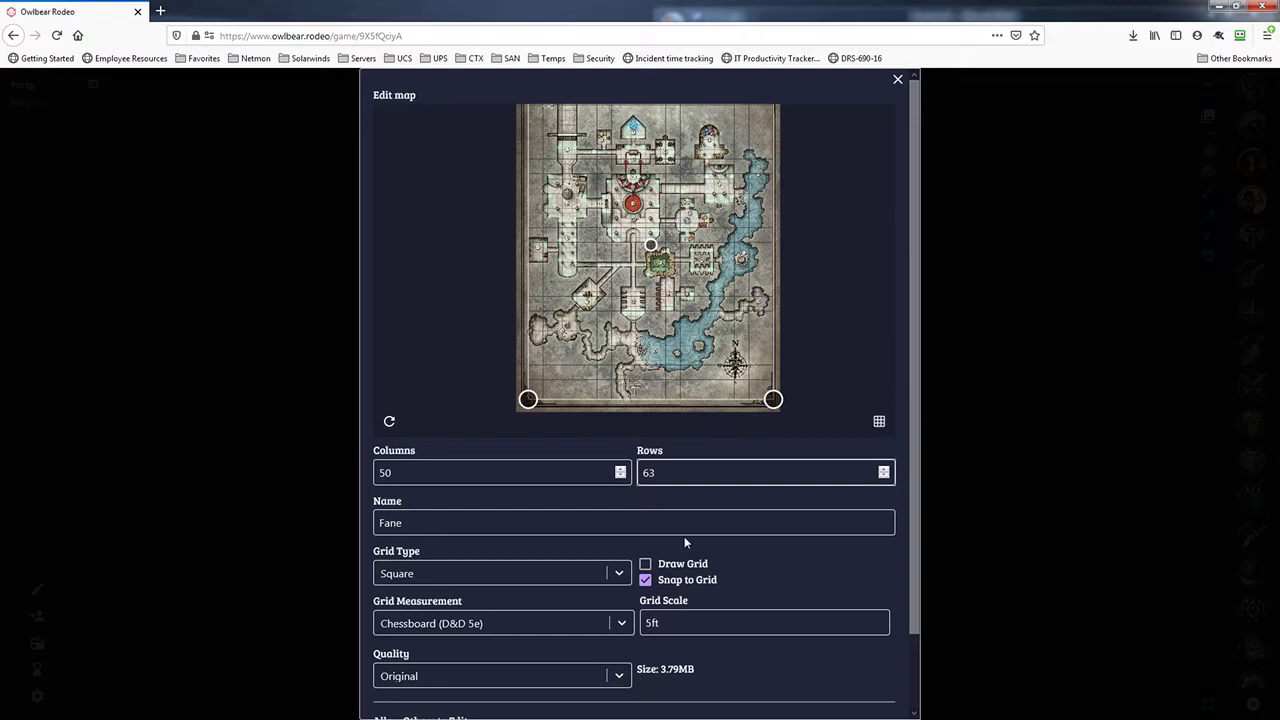
key("BackSpace")
type("4")
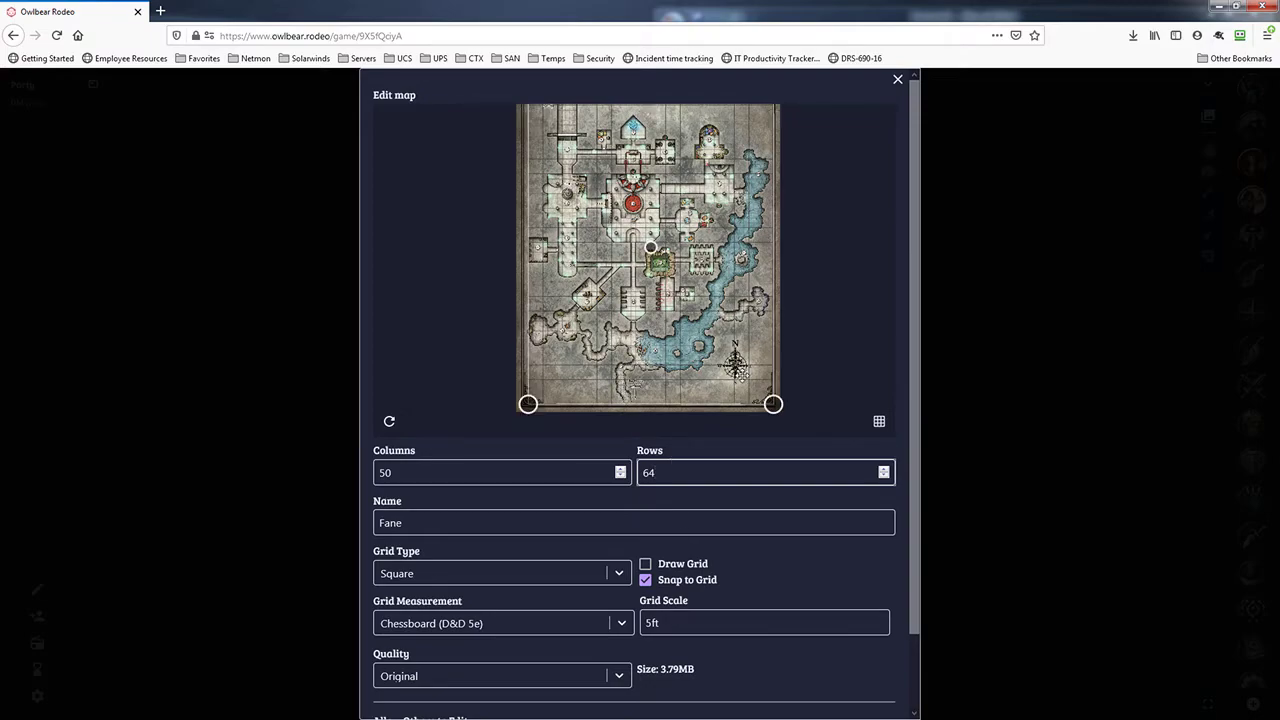
left_click_drag(821, 213, 791, 226)
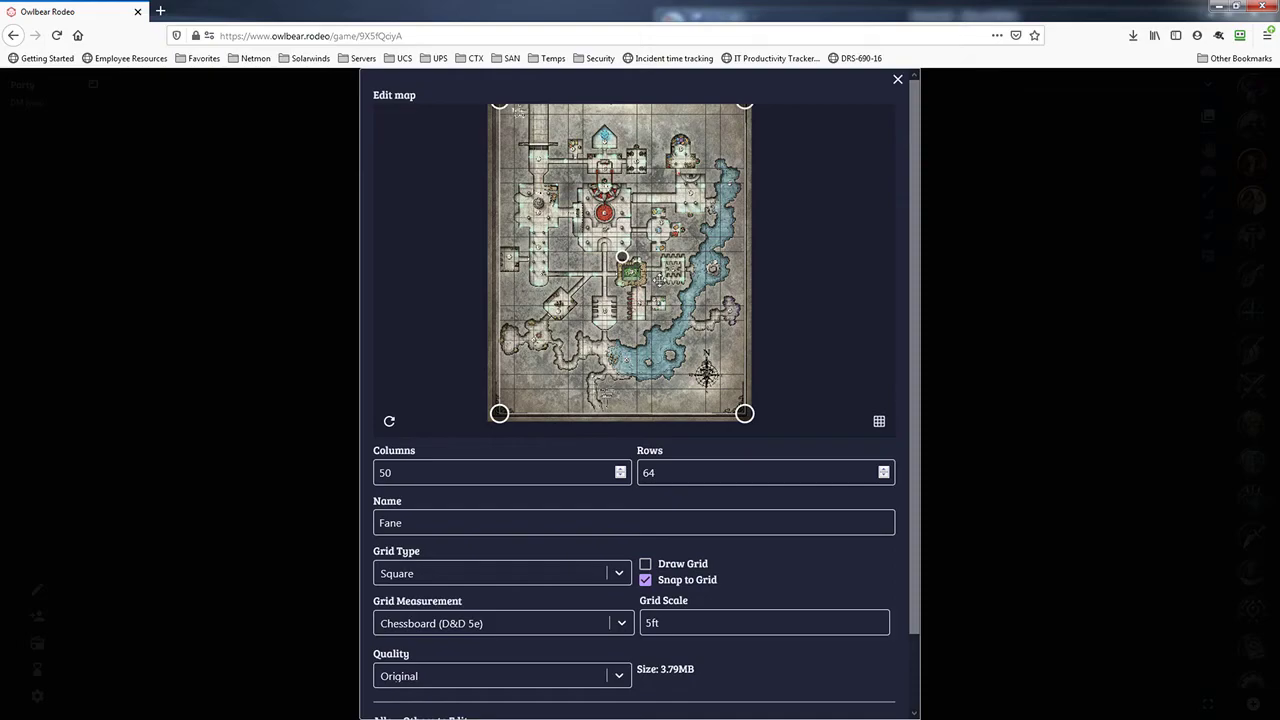
- Zoom in and inspect rooms 4 and 15 to confirm grid lines match the map squares
scroll(648, 313, "up", 2)
scroll(645, 311, "up", 5)
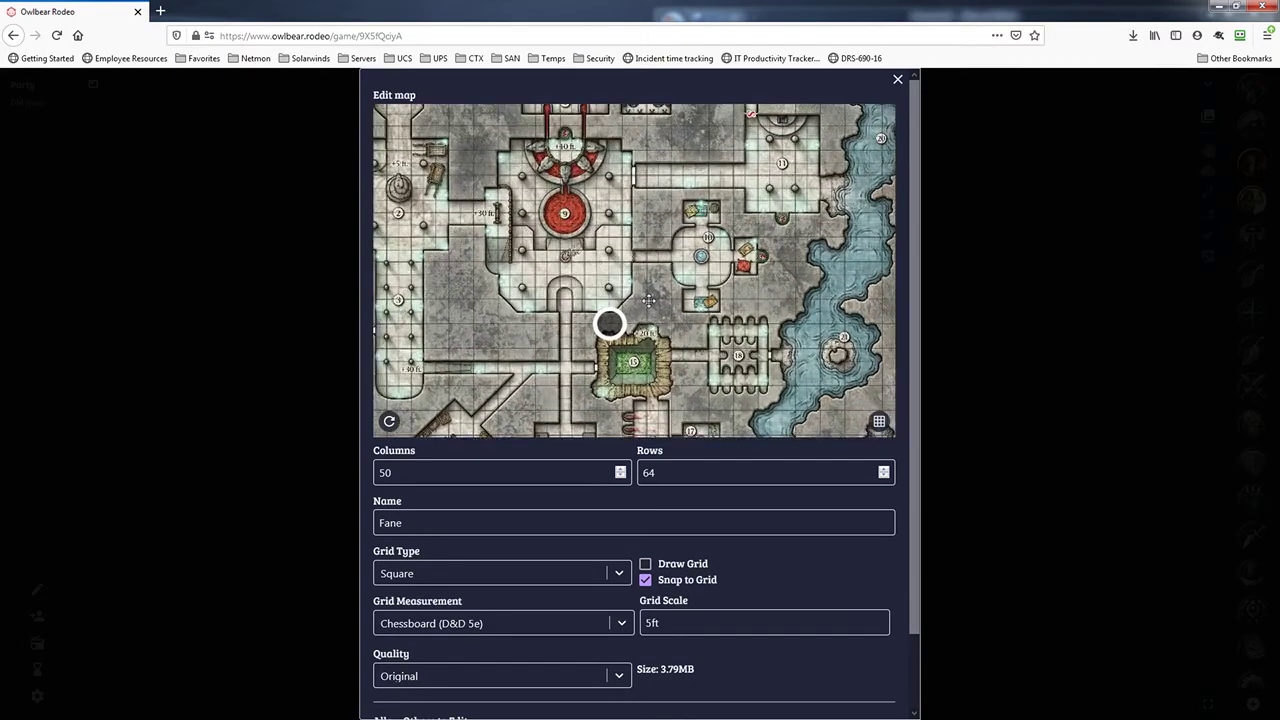
scroll(645, 311, "up", 6)
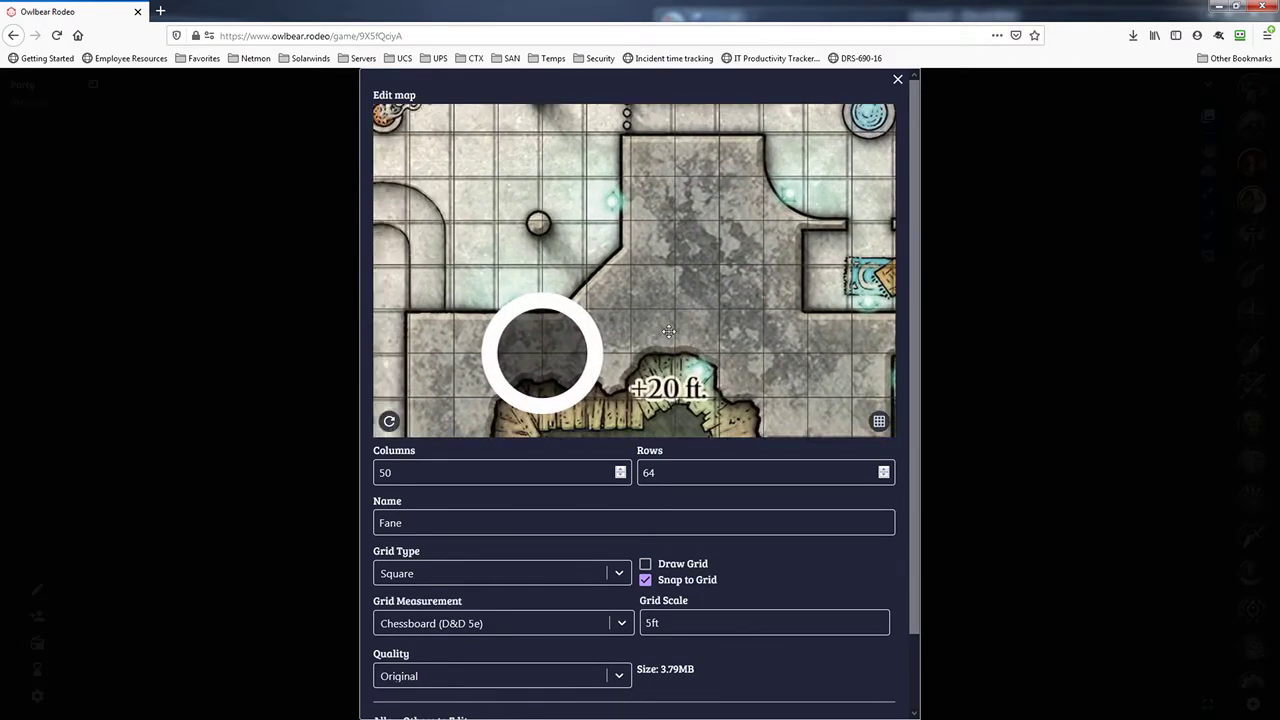
scroll(700, 344, "down", 5)
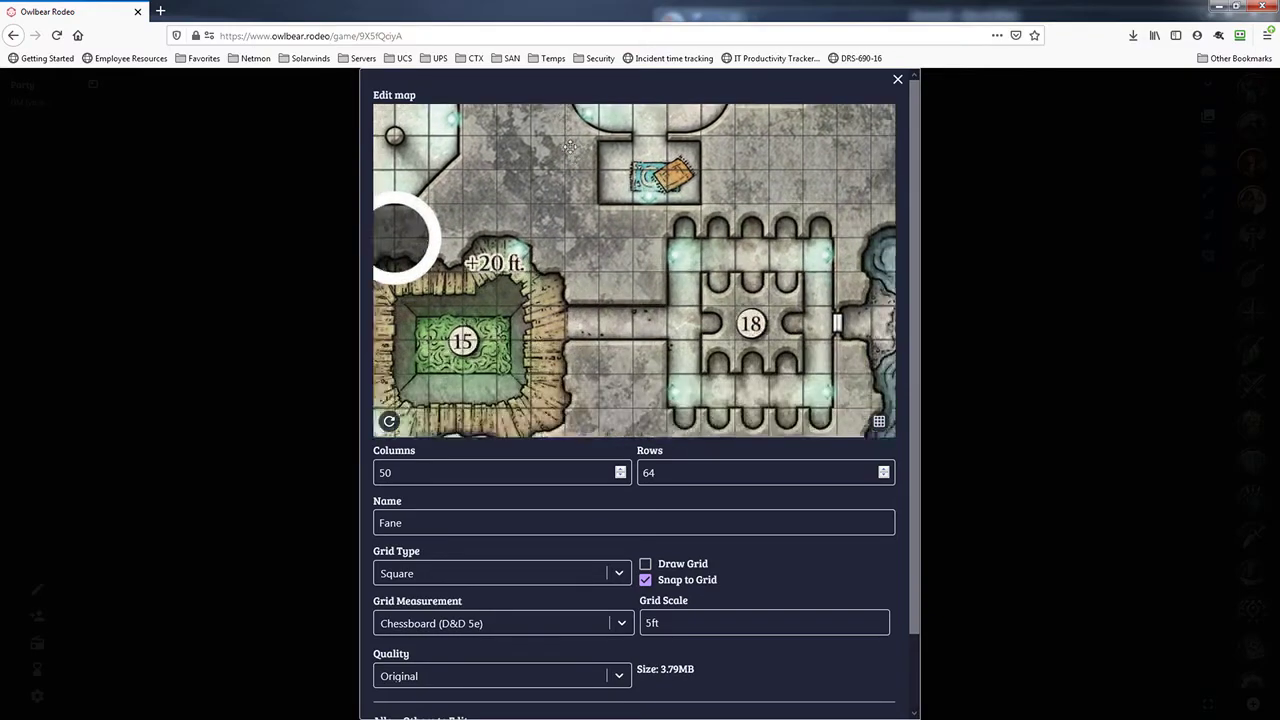
left_click_drag(692, 262, 705, 269)
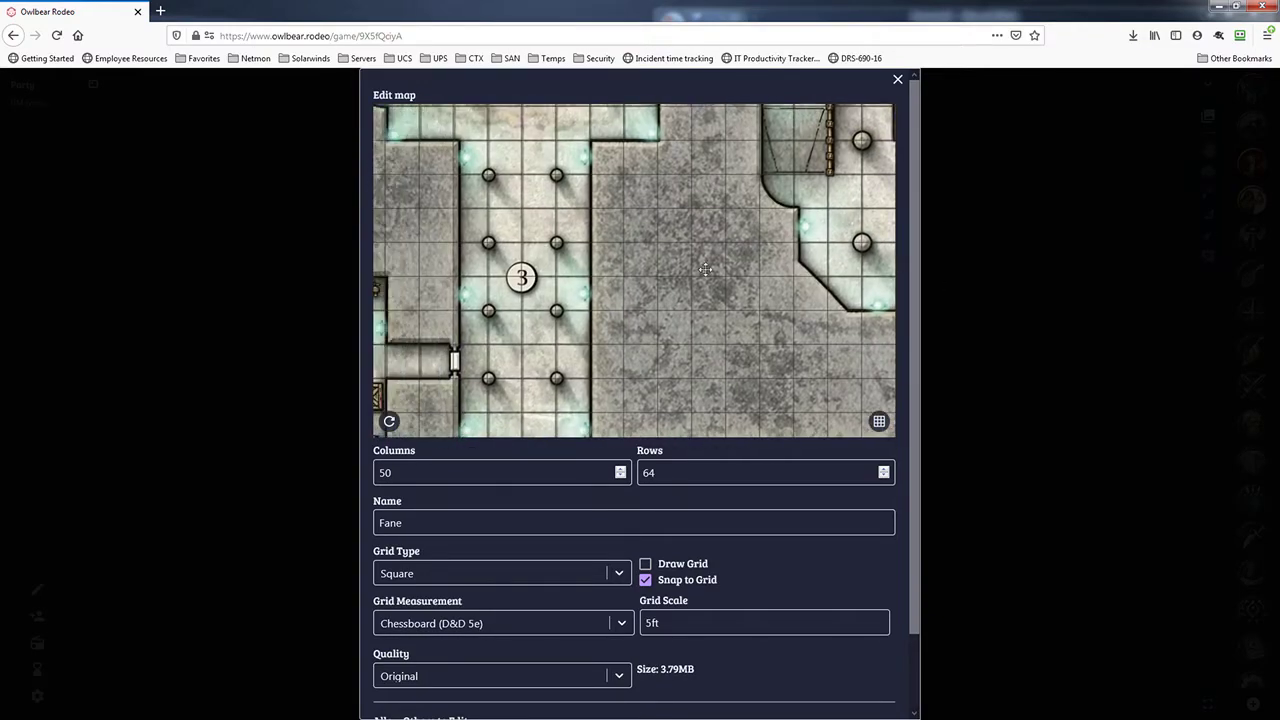
left_click_drag(568, 301, 502, 196)
left_click_drag(783, 349, 653, 401)
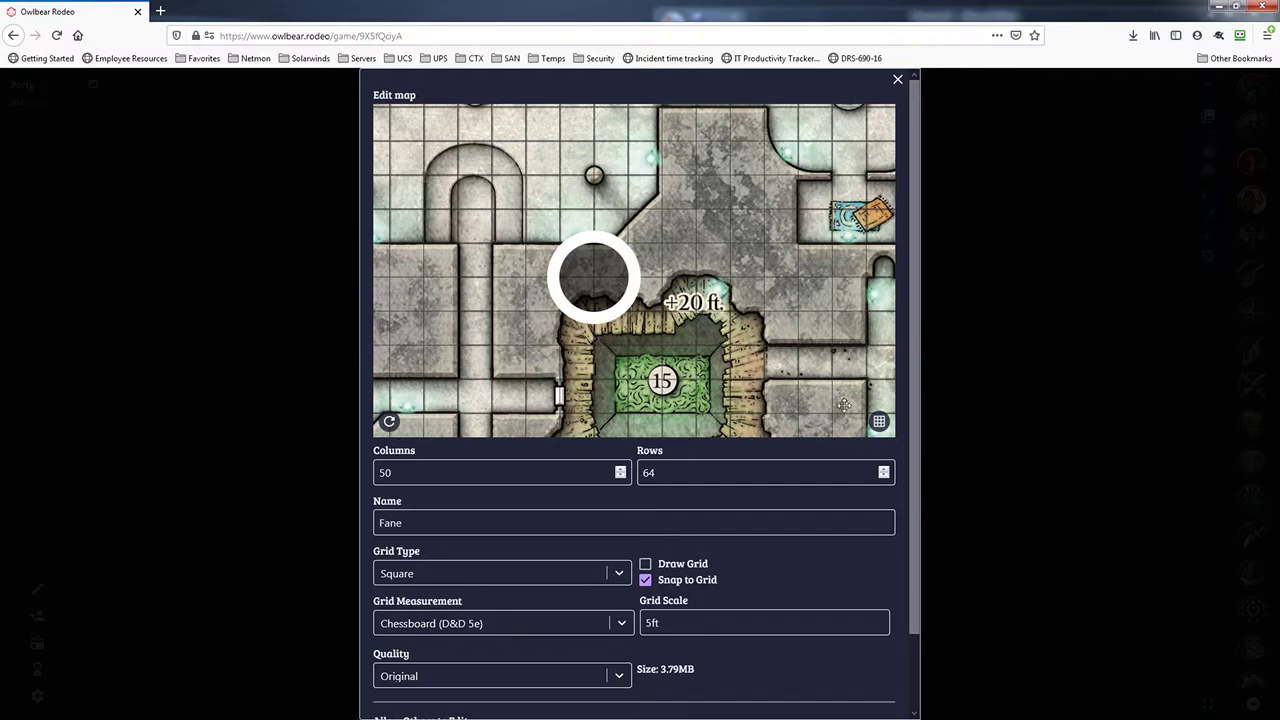
scroll(910, 450, "down", 2)
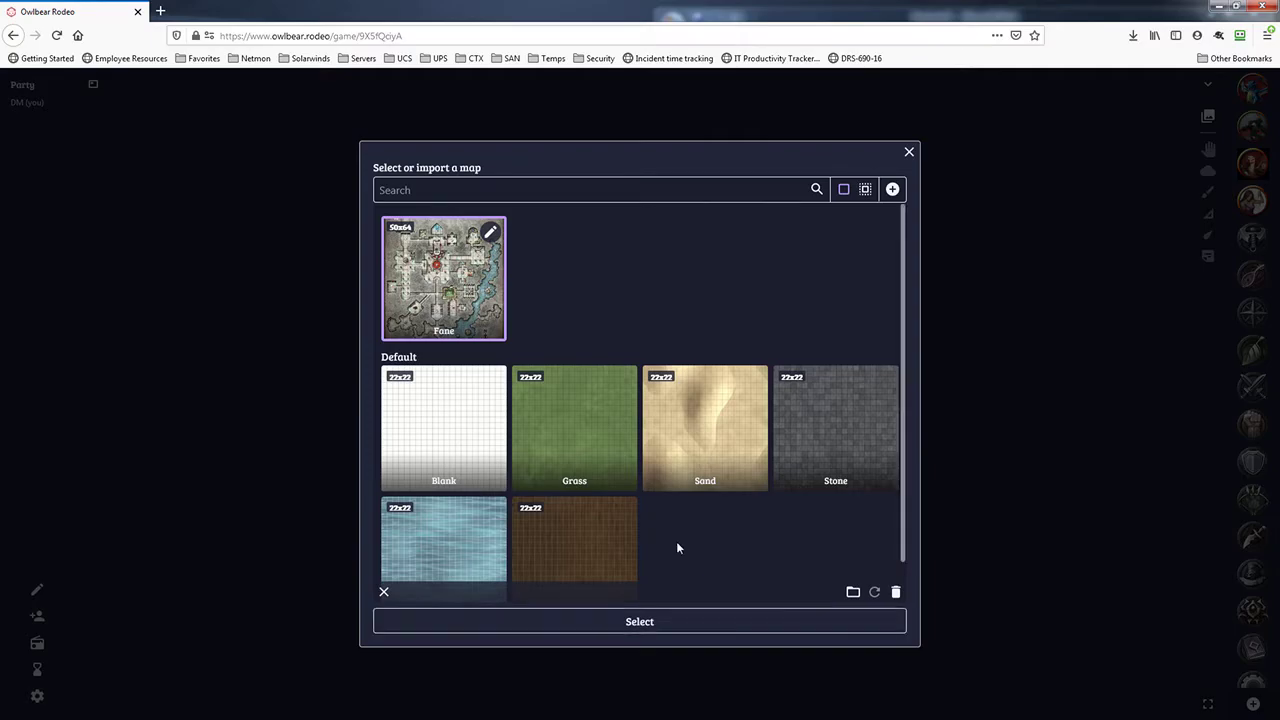
- Place the compass token from the token bar onto the Fane map below room 9
scroll(648, 419, "up", 5)
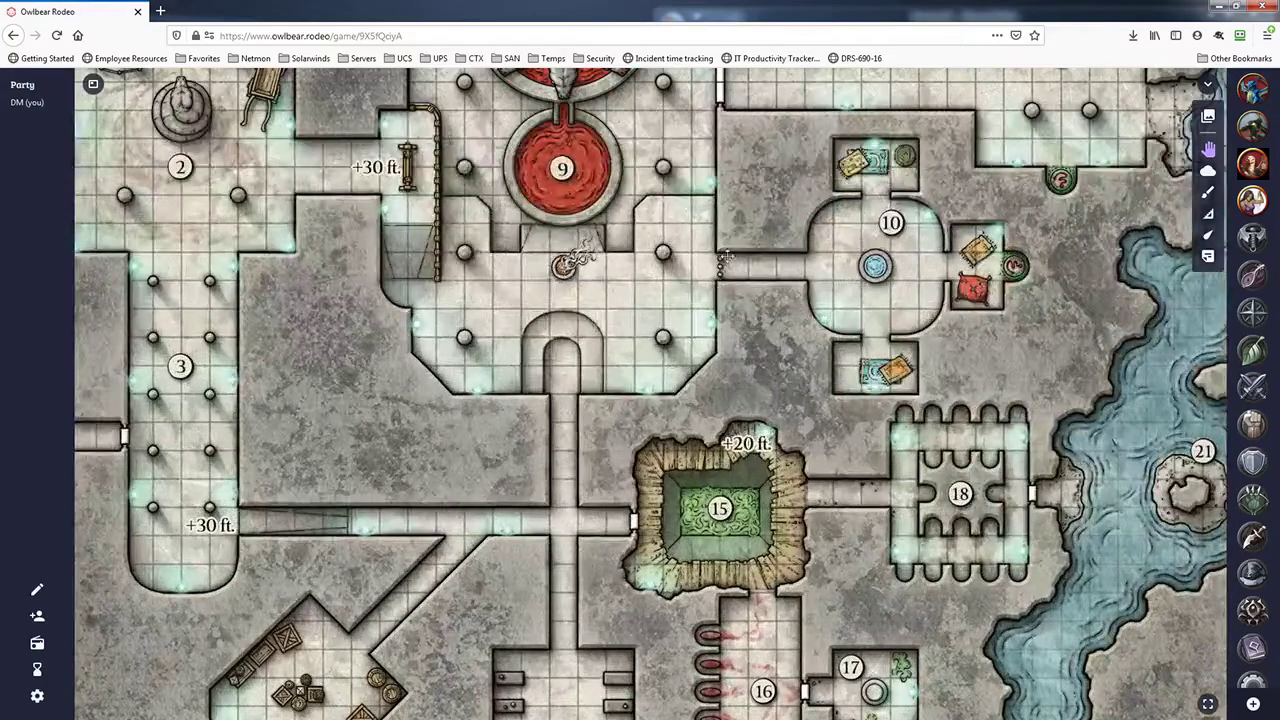
left_click_drag(712, 305, 670, 403)
scroll(670, 403, "up", 3)
scroll(670, 403, "down", 2)
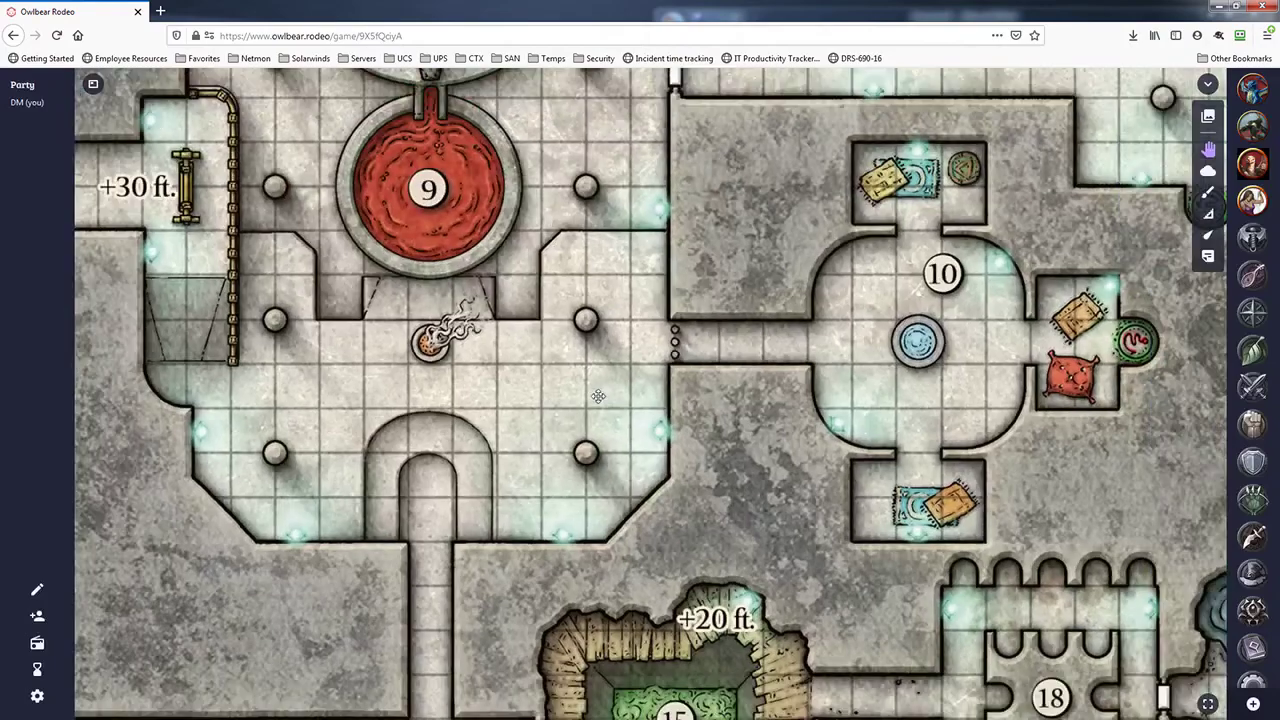
left_click_drag(1252, 312, 426, 388)
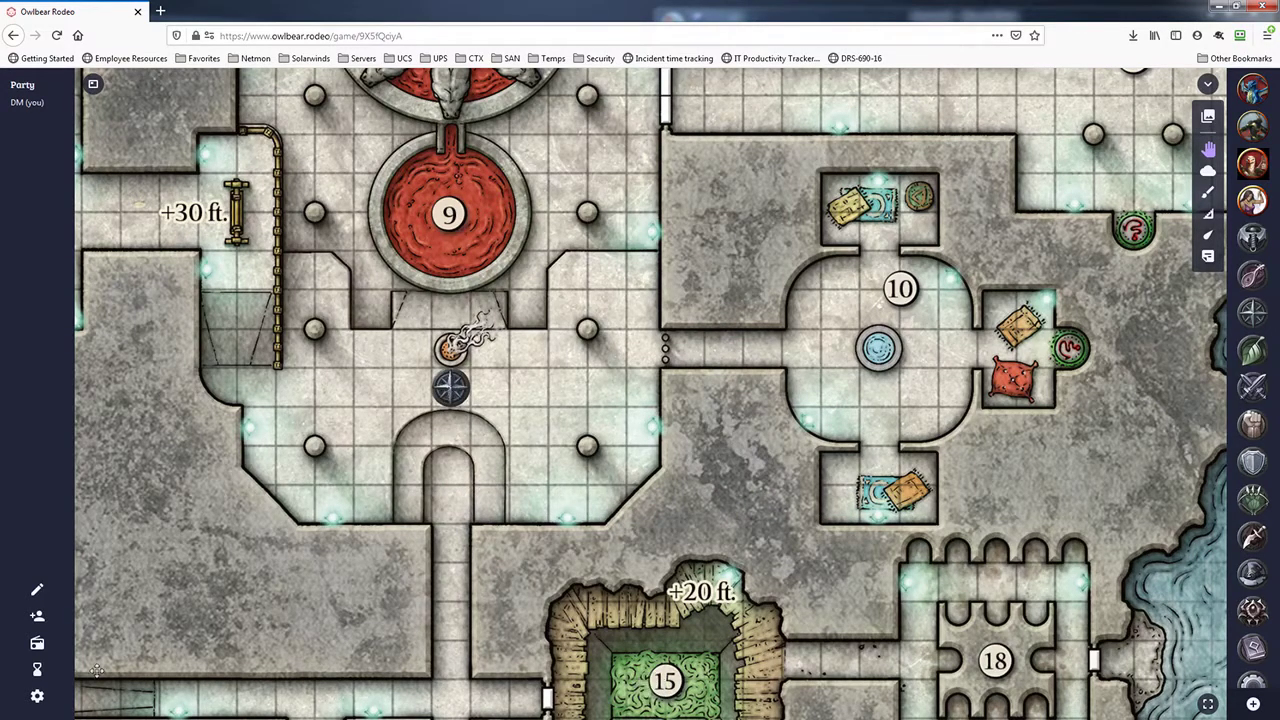
- Lower Grid Snapping Sensitivity to its minimum in Settings and move the compass token one square left
left_click(38, 698)
left_click_drag(757, 394, 645, 398)
left_click(758, 262)
left_click_drag(452, 390, 335, 390)
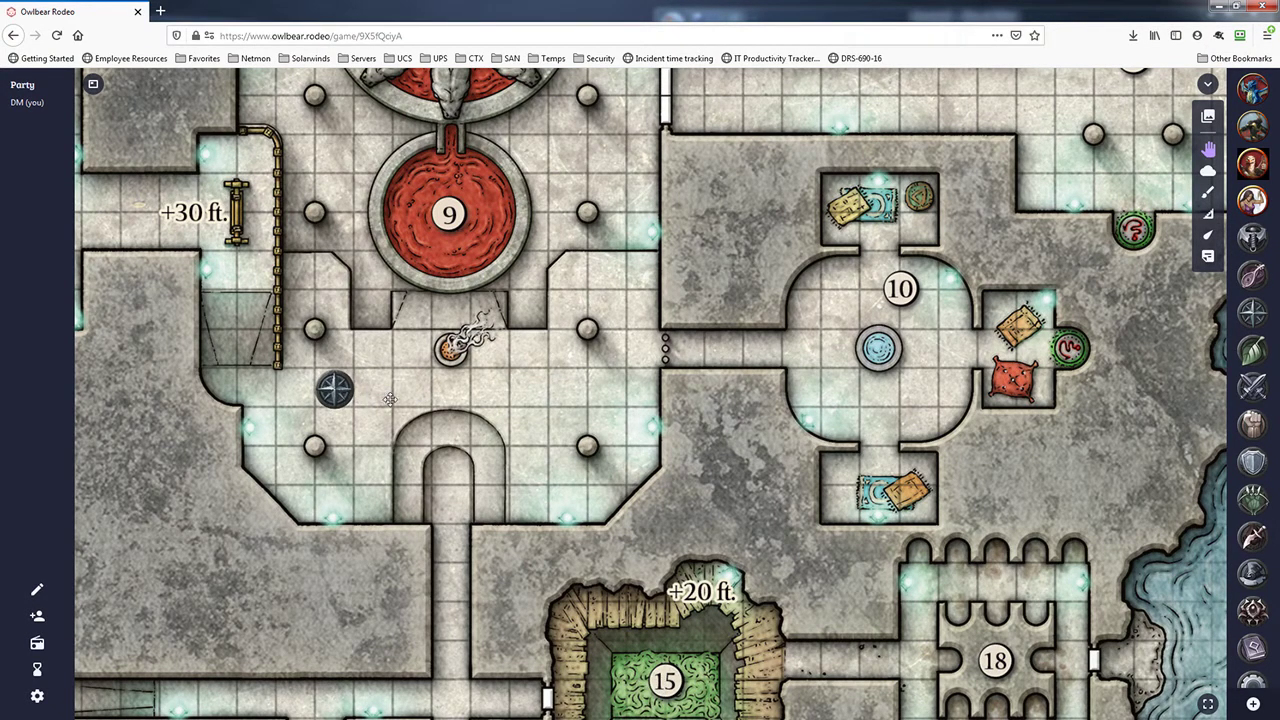
- Measure 30ft outward from the compass token with the Measure tool
left_click(1209, 216)
left_click_drag(358, 388, 360, 390)
left_click_drag(358, 388, 624, 388)
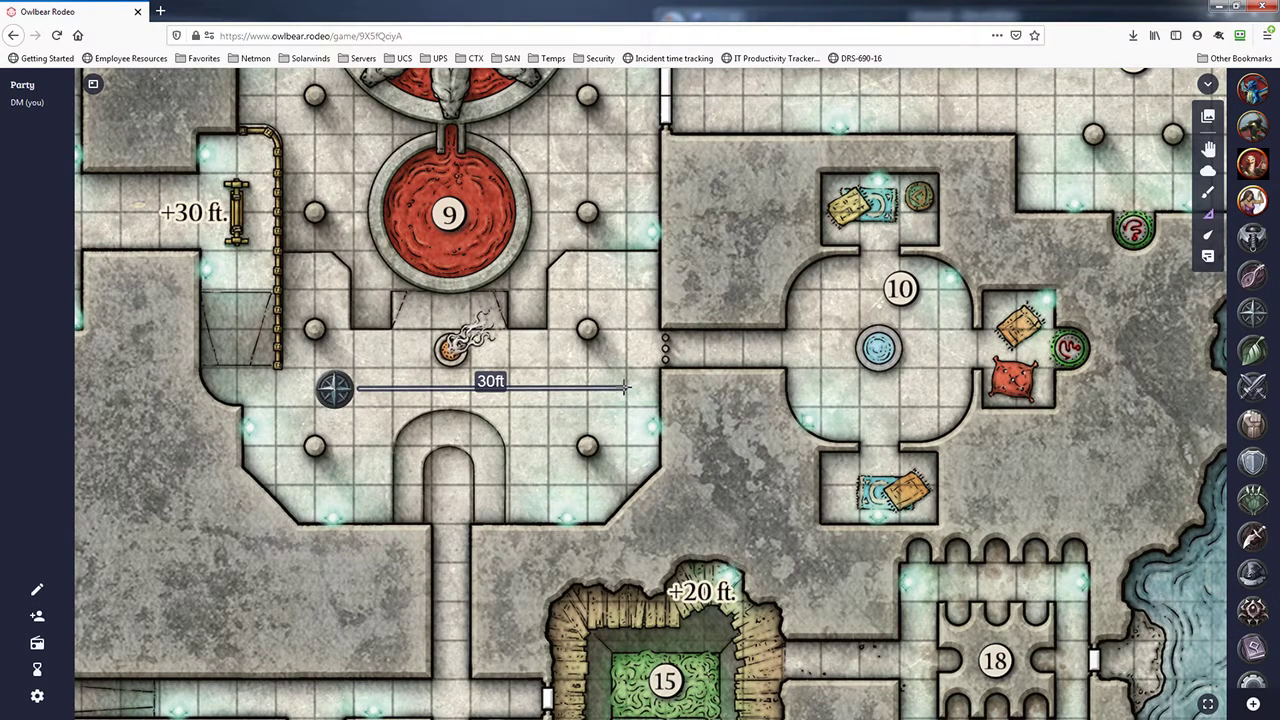
left_click_drag(576, 404, 576, 404)
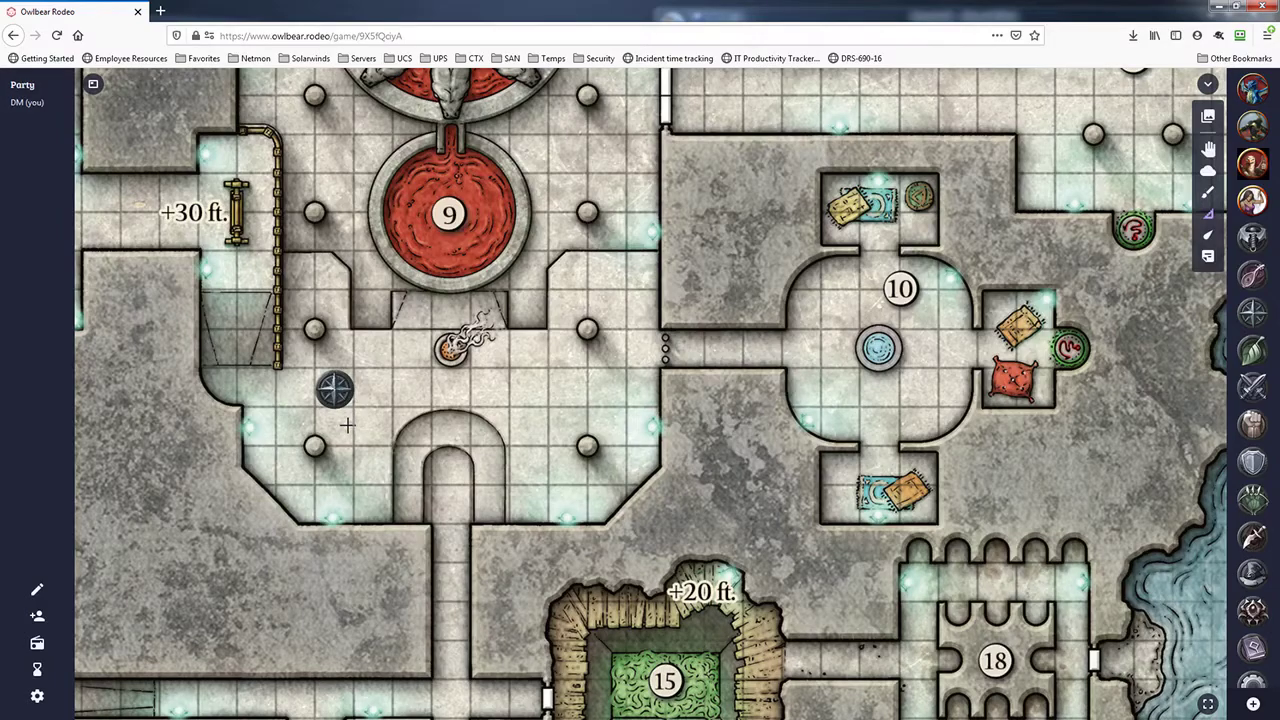
- Take further measurements from the token, including a 20ft reading to its right
left_click_drag(348, 426, 361, 426)
left_click_drag(361, 425, 360, 425)
left_click_drag(352, 389, 508, 390)
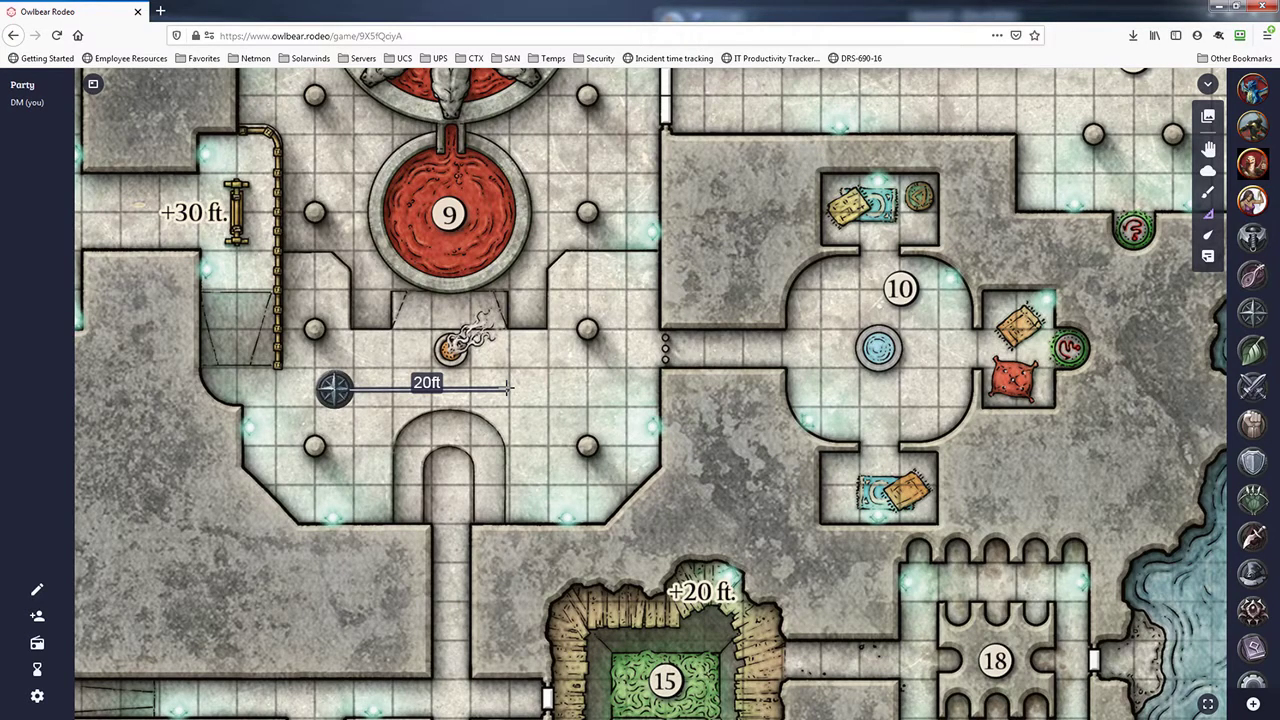
left_click_drag(508, 390, 508, 390)
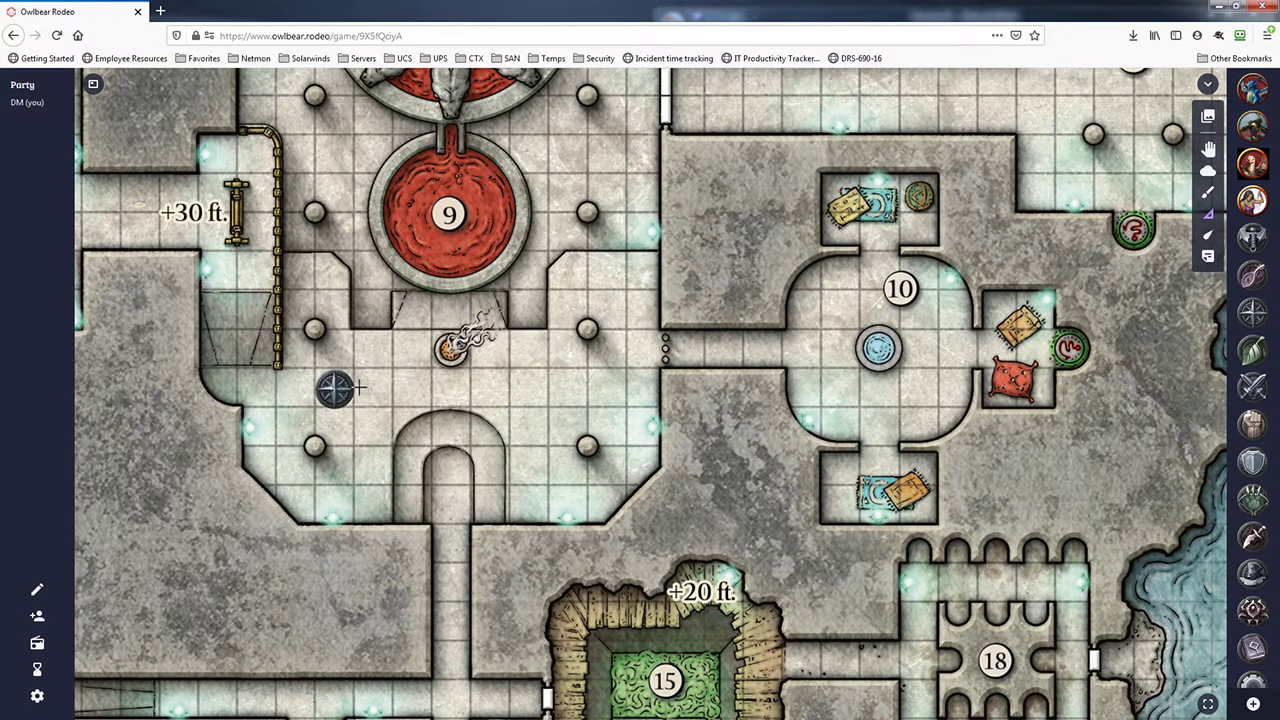
left_click_drag(357, 387, 506, 388)
left_click_drag(506, 389, 512, 387)
- Drag Grid Snapping Sensitivity to the far right in Settings, then show the map list
left_click(37, 695)
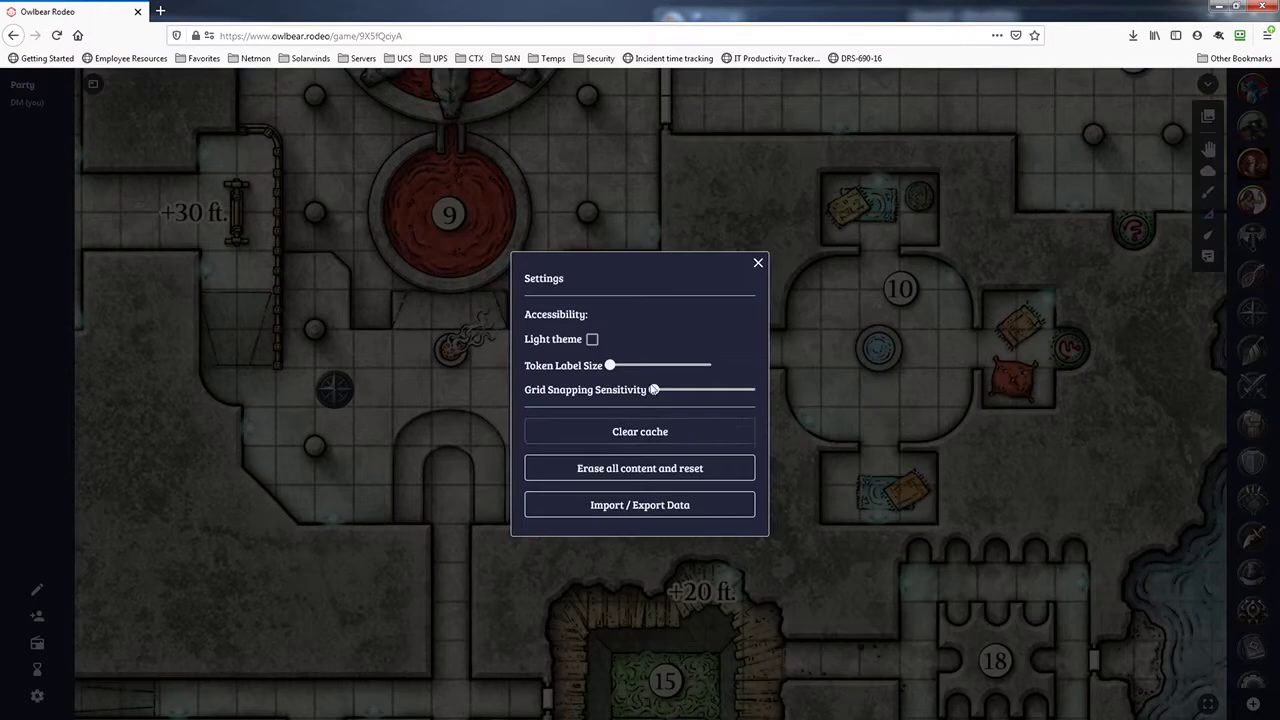
left_click_drag(654, 389, 765, 385)
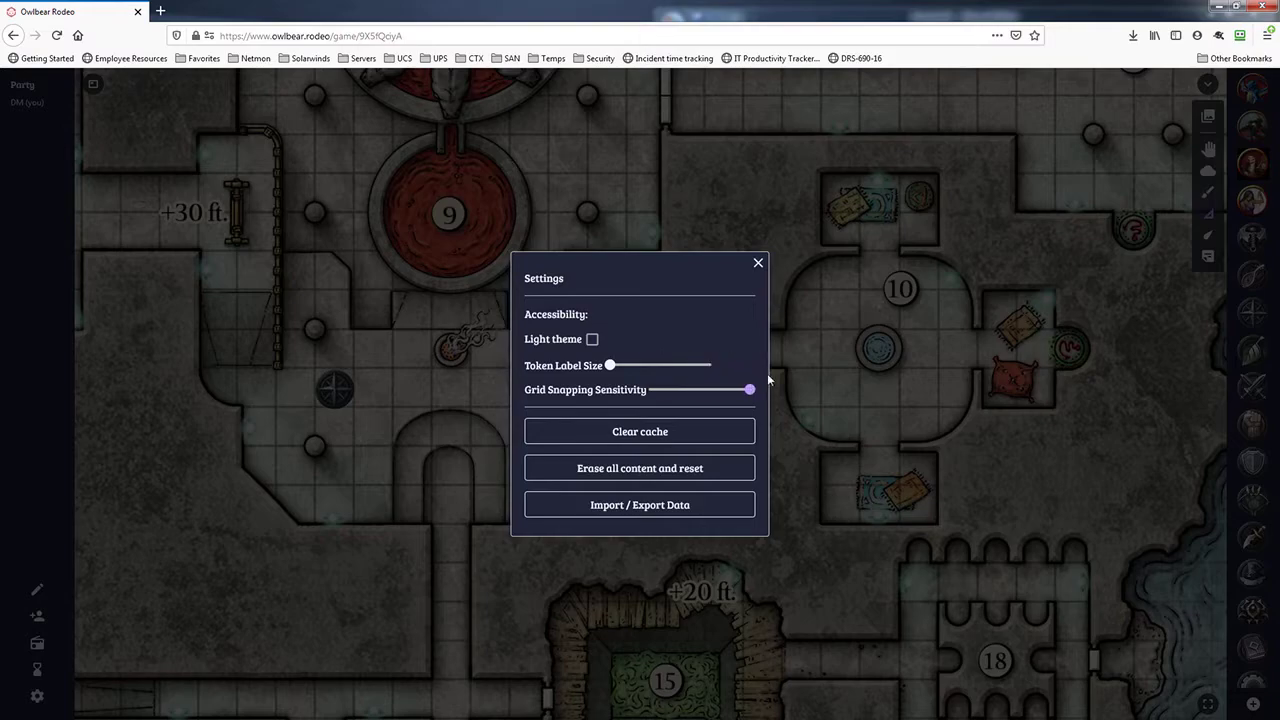
left_click(758, 265)
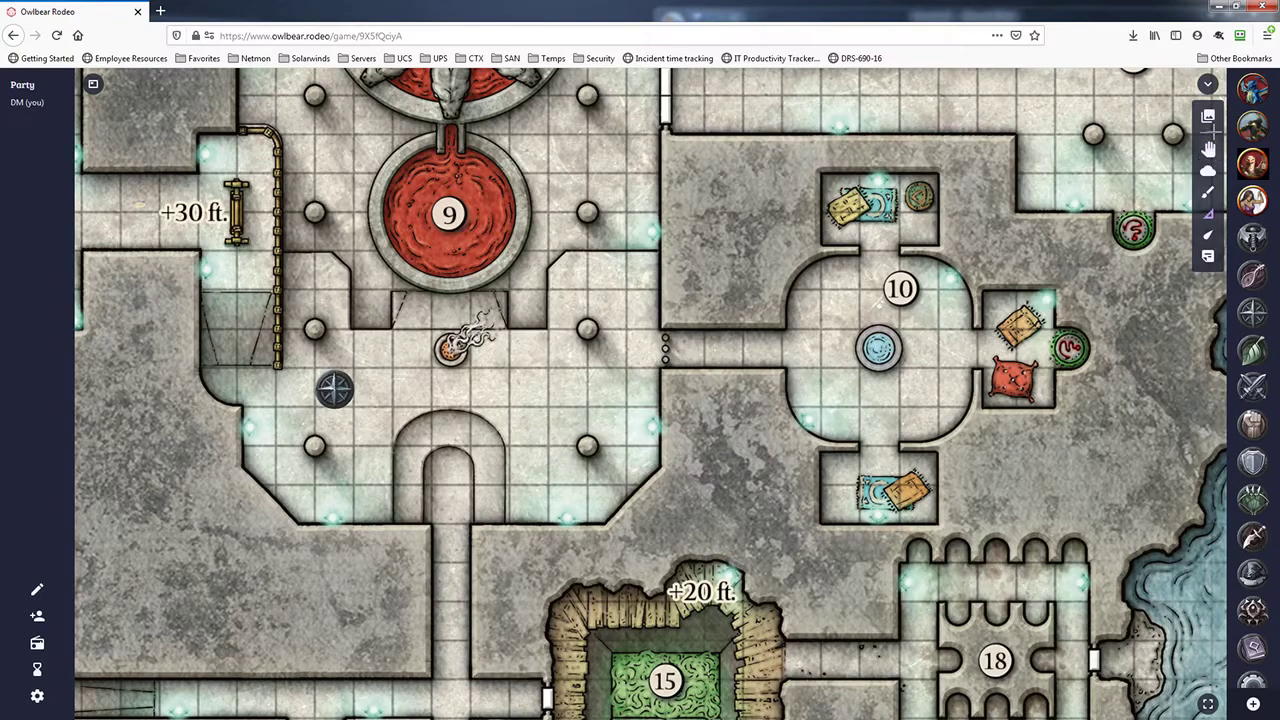
left_click(1208, 116)
- Review Fane's 50 by 64 grid settings, then close the map windows
left_click(490, 232)
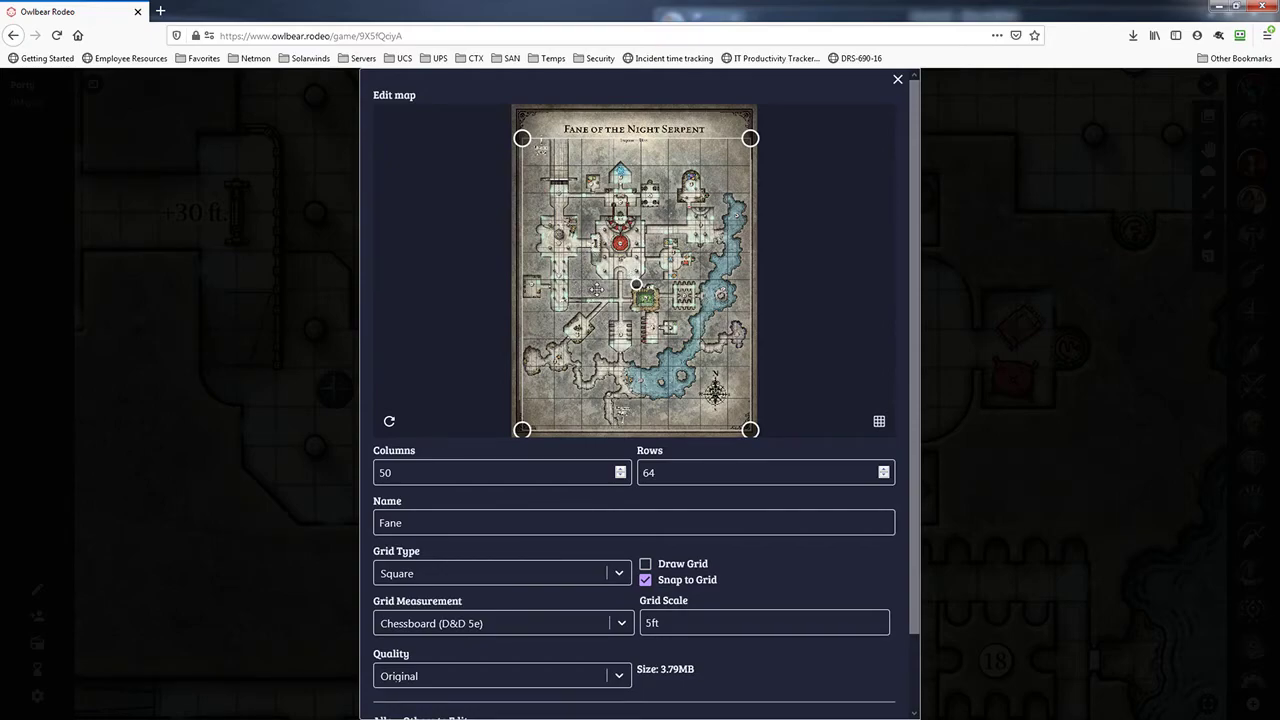
left_click(897, 79)
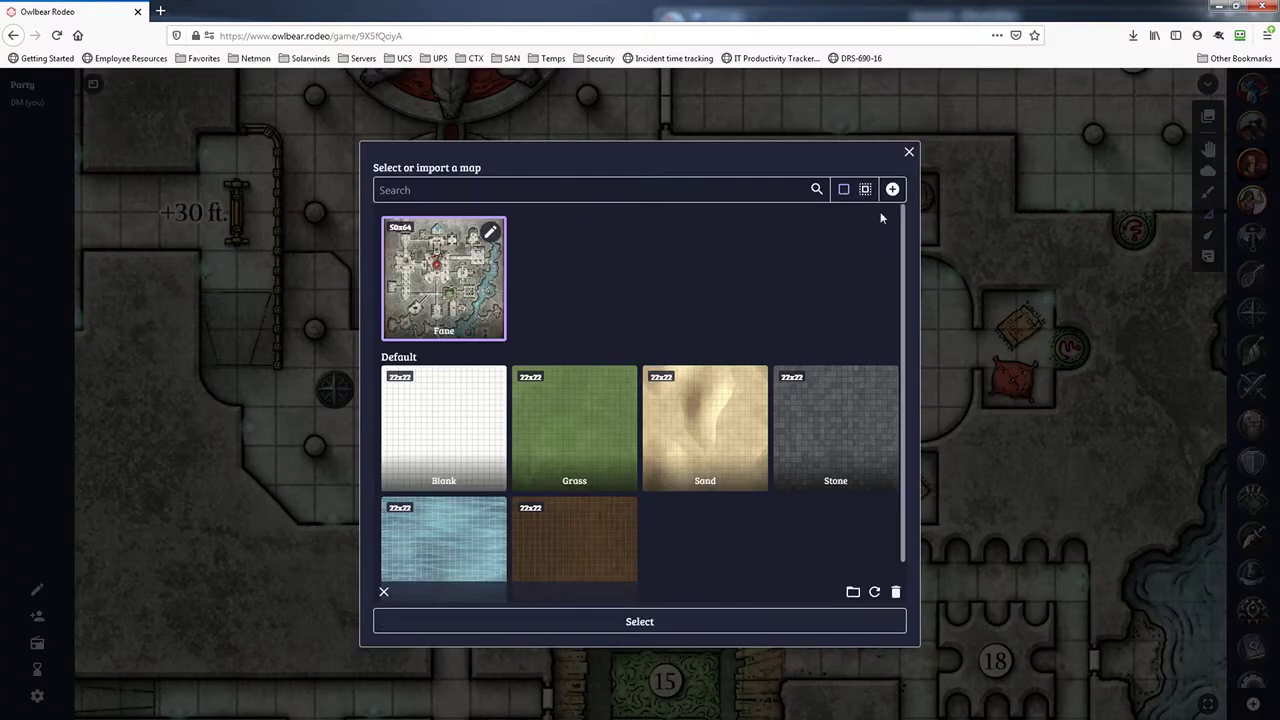
left_click(909, 152)
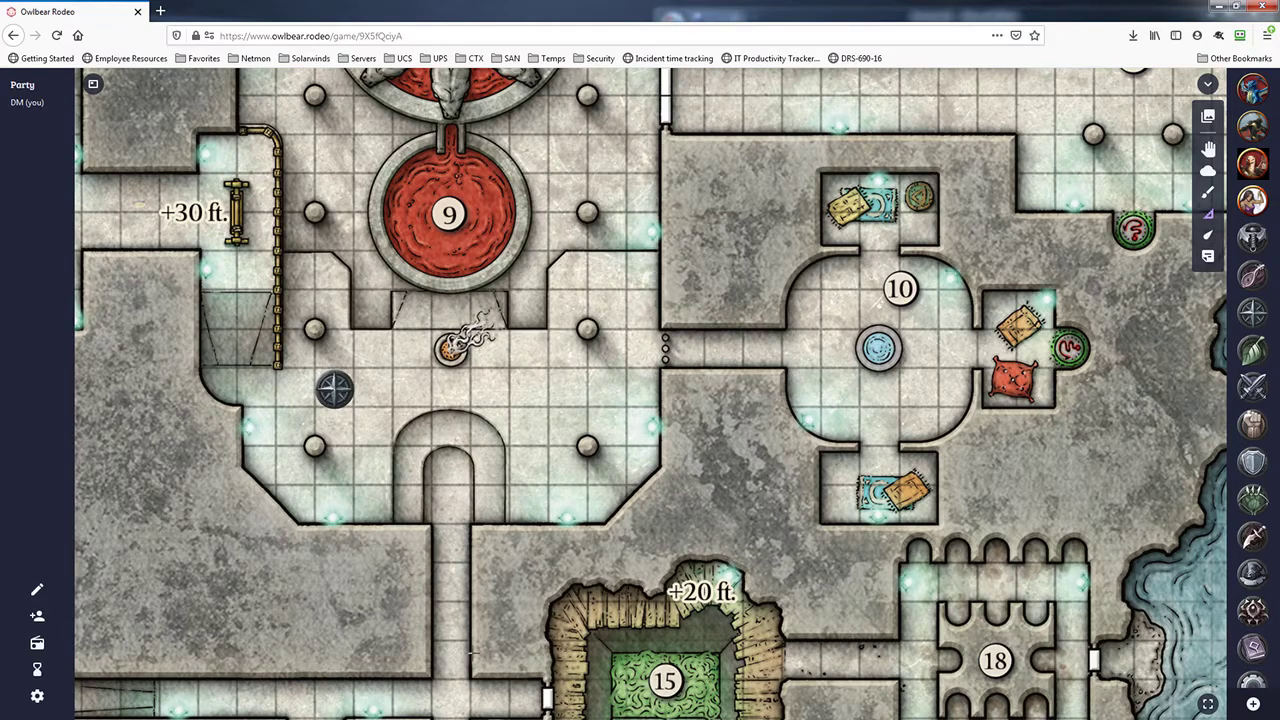
- Move the compass token several squares right, just below room 9
left_click(1208, 149)
left_click_drag(340, 395, 591, 391)
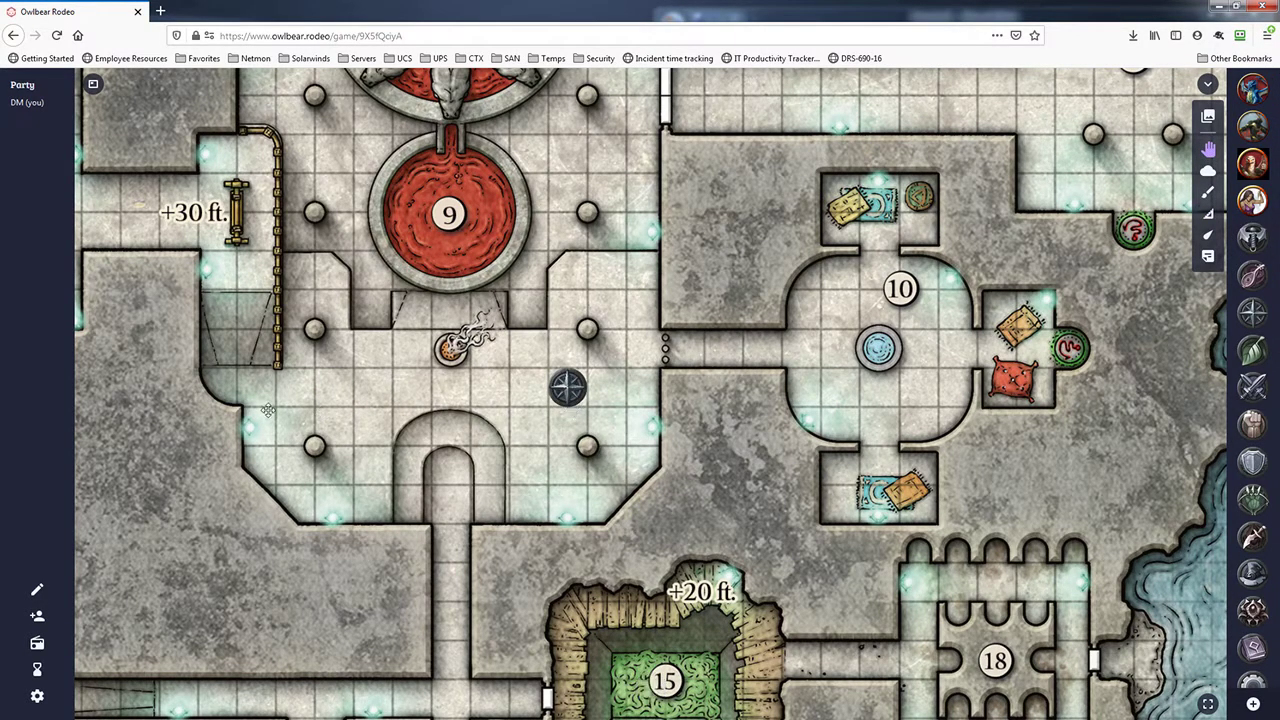
left_click_drag(377, 405, 500, 570)
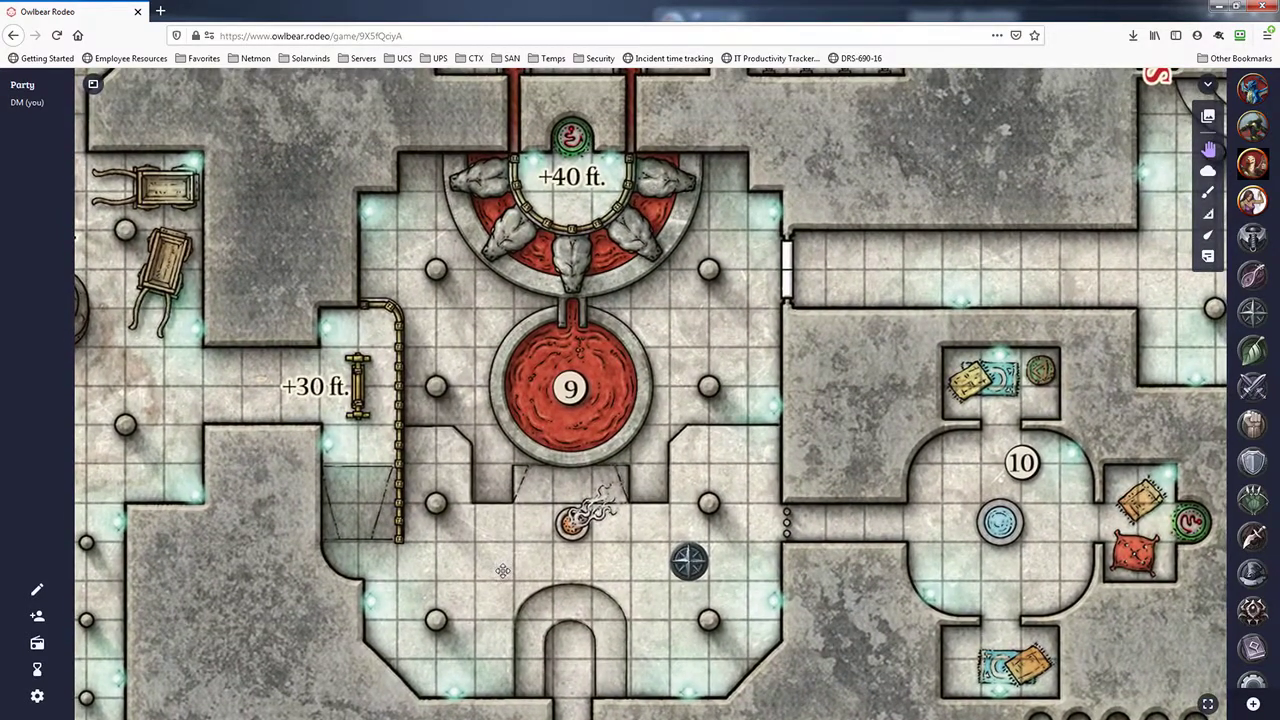